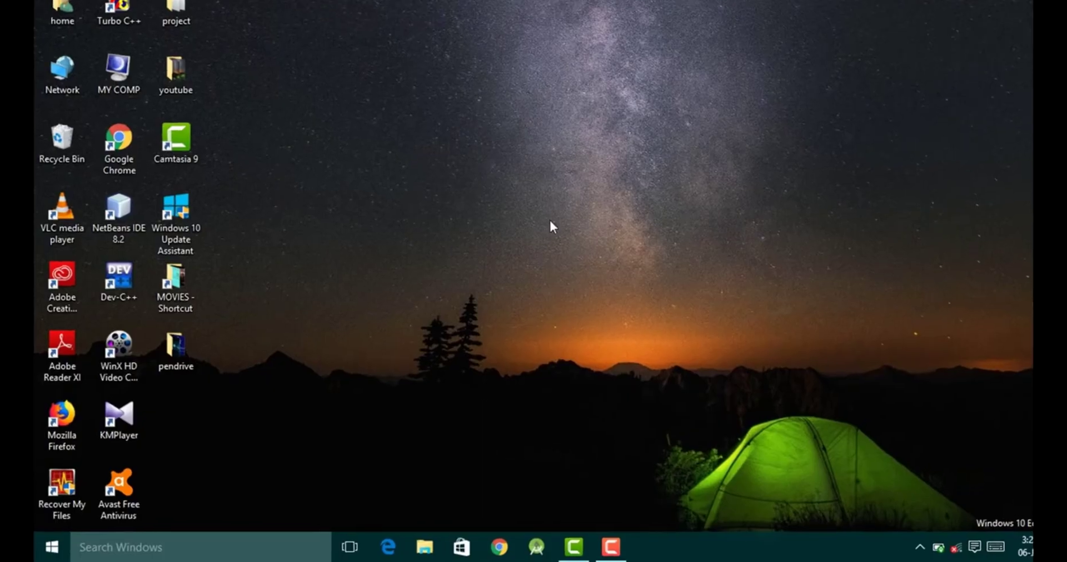
# - Run tpm.msc to check the computer's TPM status
pyautogui.press('super+r')
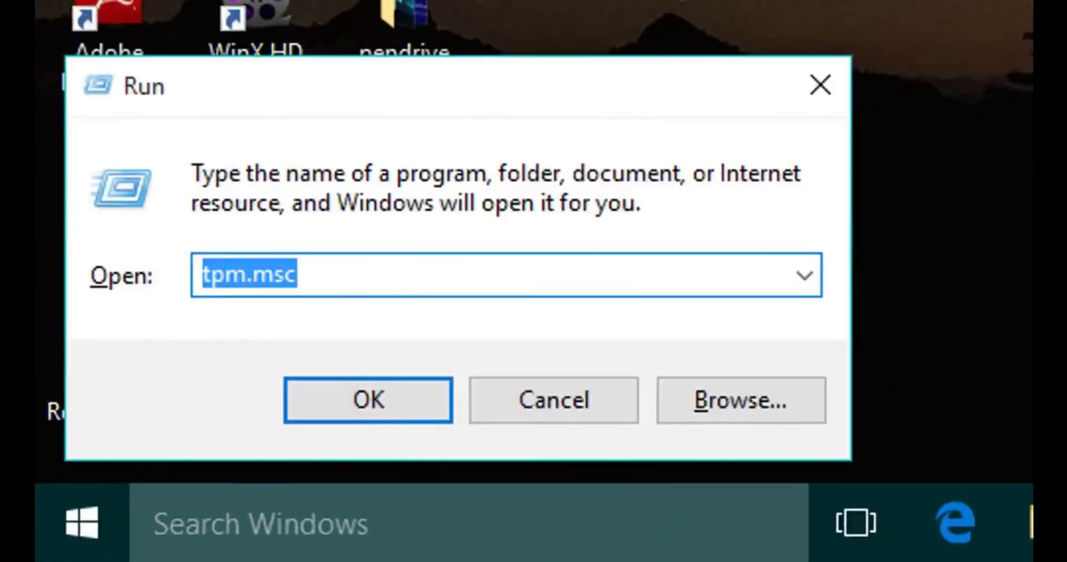
pyautogui.write('tpm.ms')
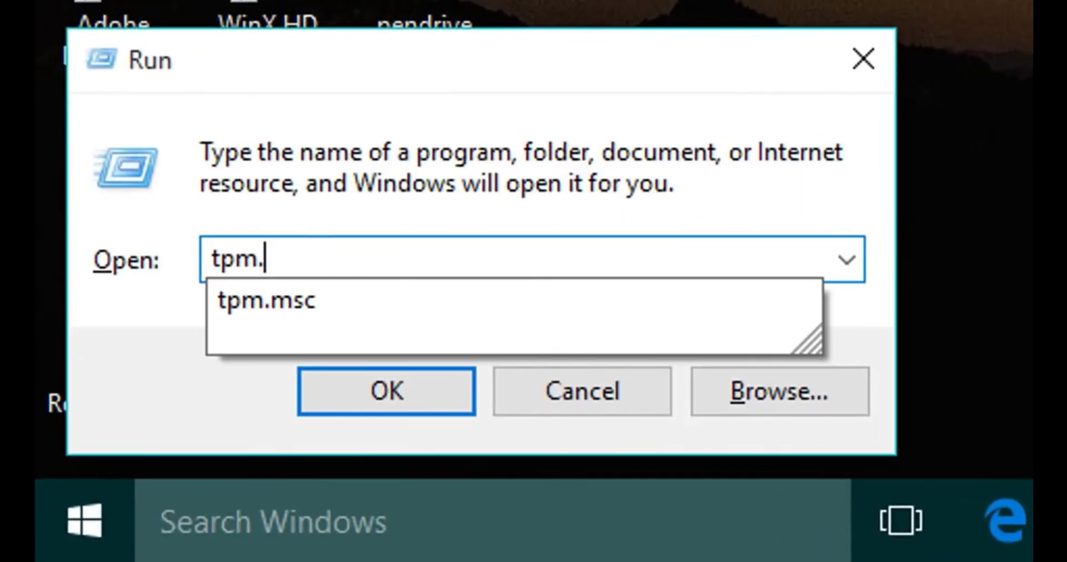
pyautogui.write('c')
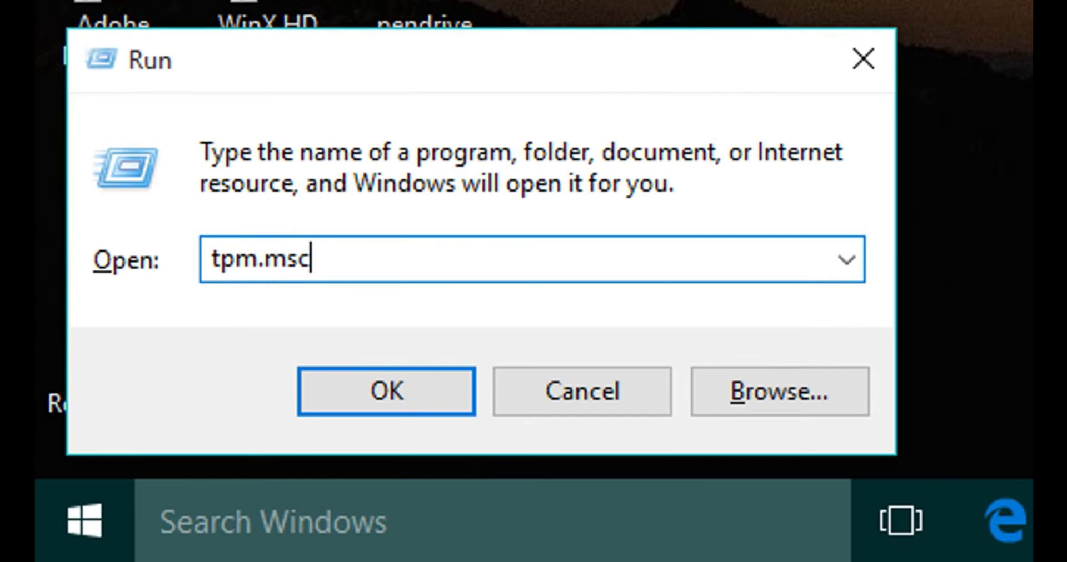
pyautogui.press('Return')
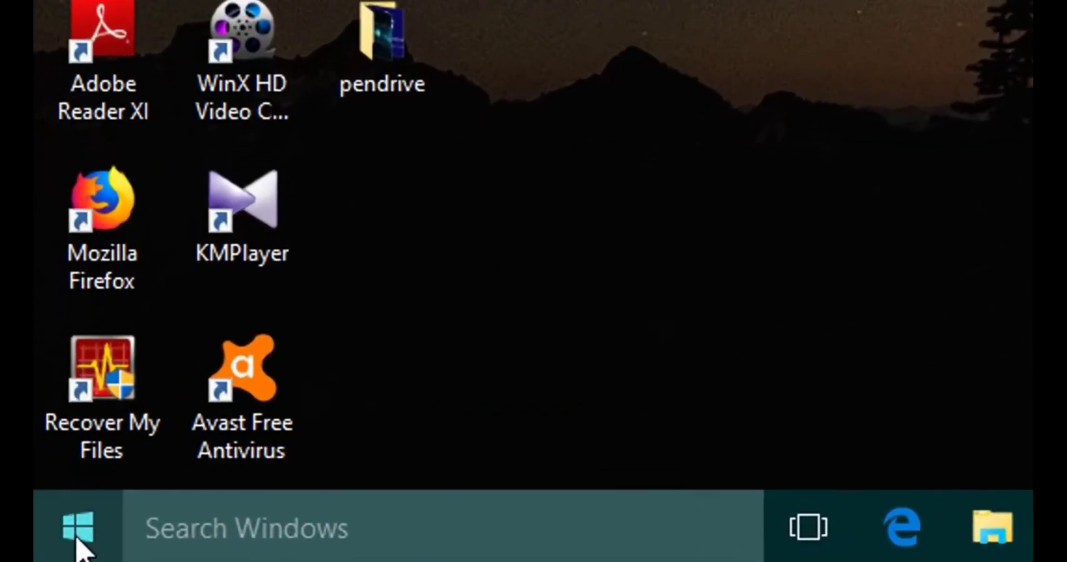
# - Restart the computer and enter BIOS Setup from the Startup Menu
pyautogui.click(51, 553)
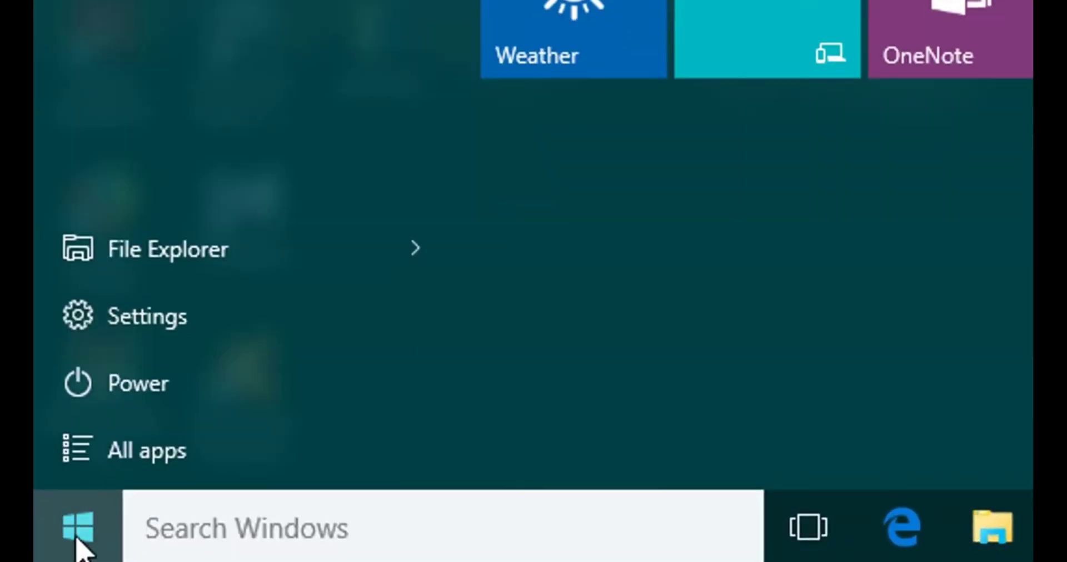
pyautogui.click(108, 389)
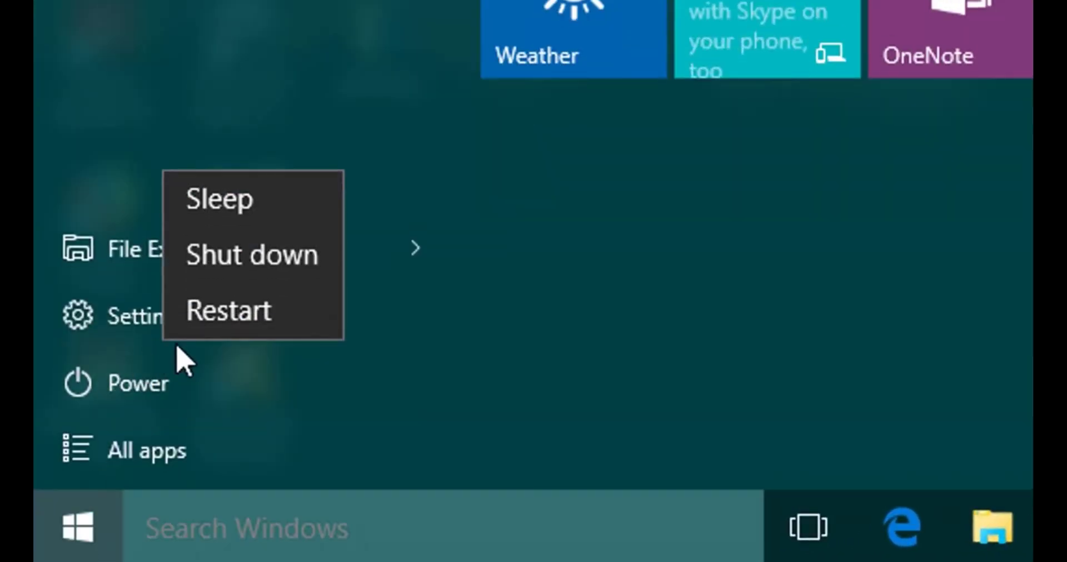
pyautogui.click(234, 328)
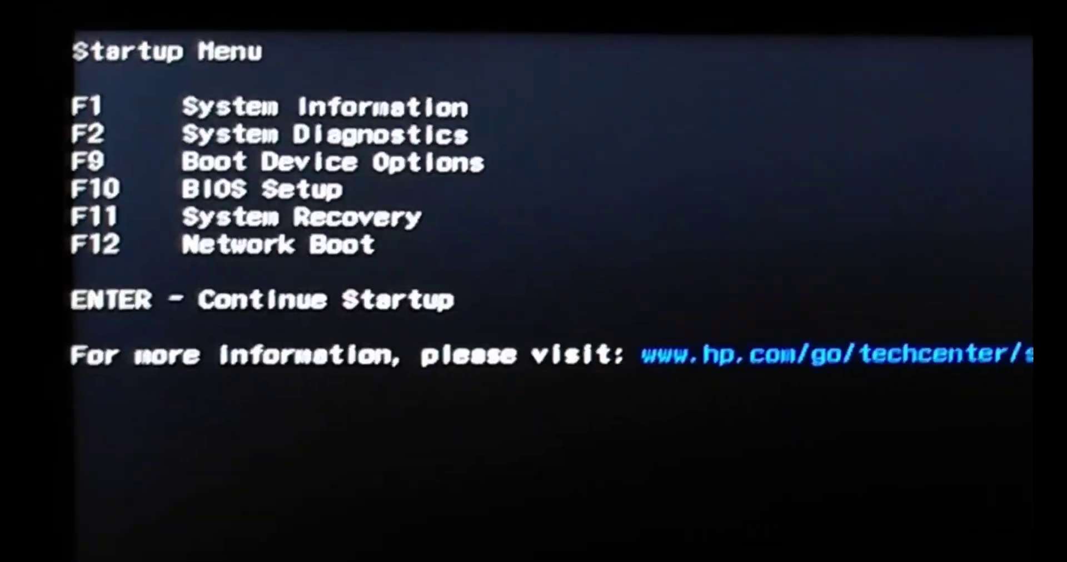
pyautogui.press('F10')
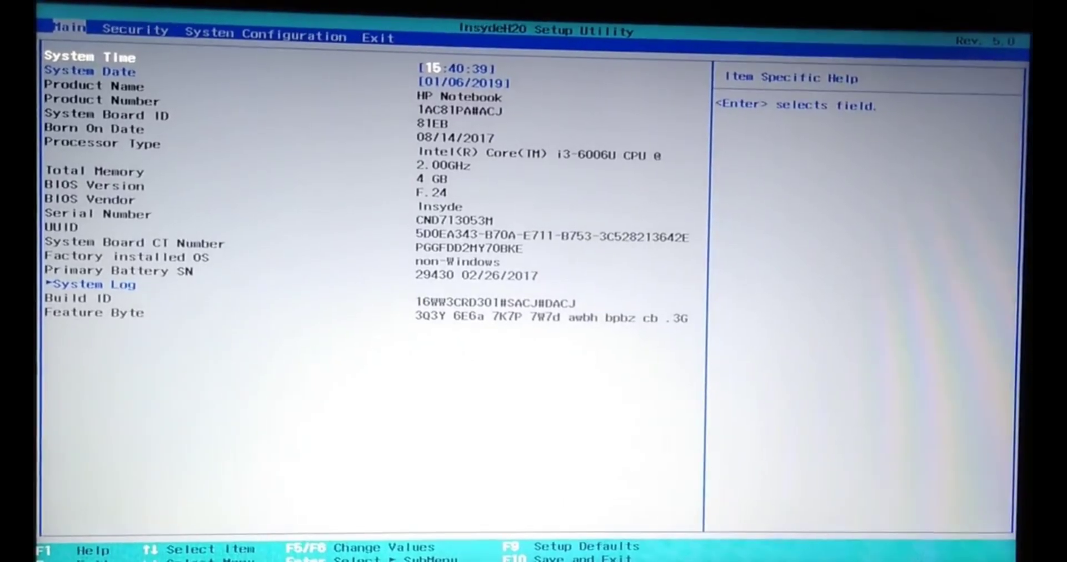
# - Set the TPM Device to Available in the BIOS security settings
pyautogui.press('Right')
pyautogui.press('Down')
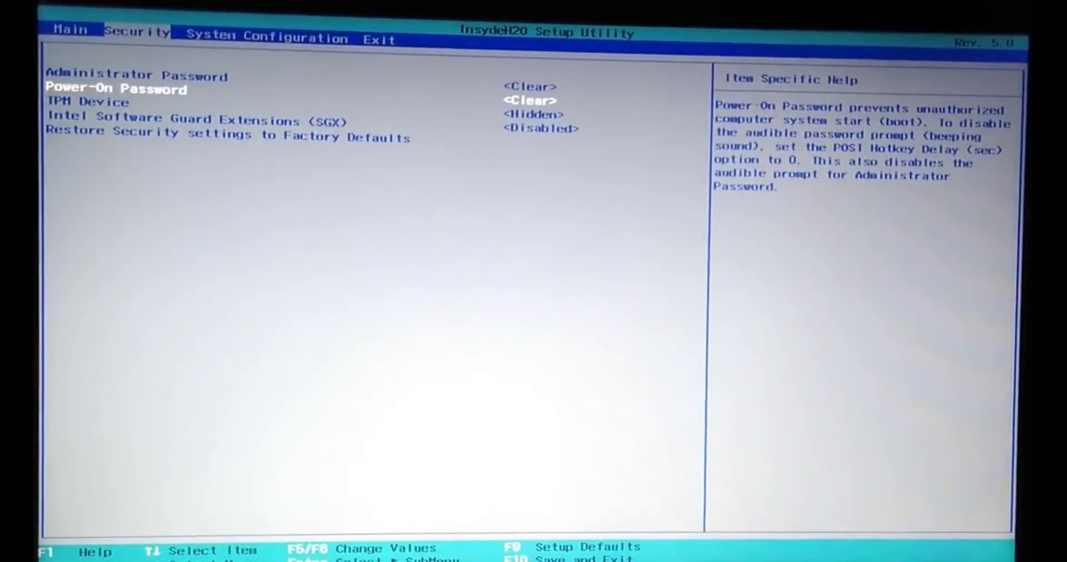
pyautogui.press('Down')
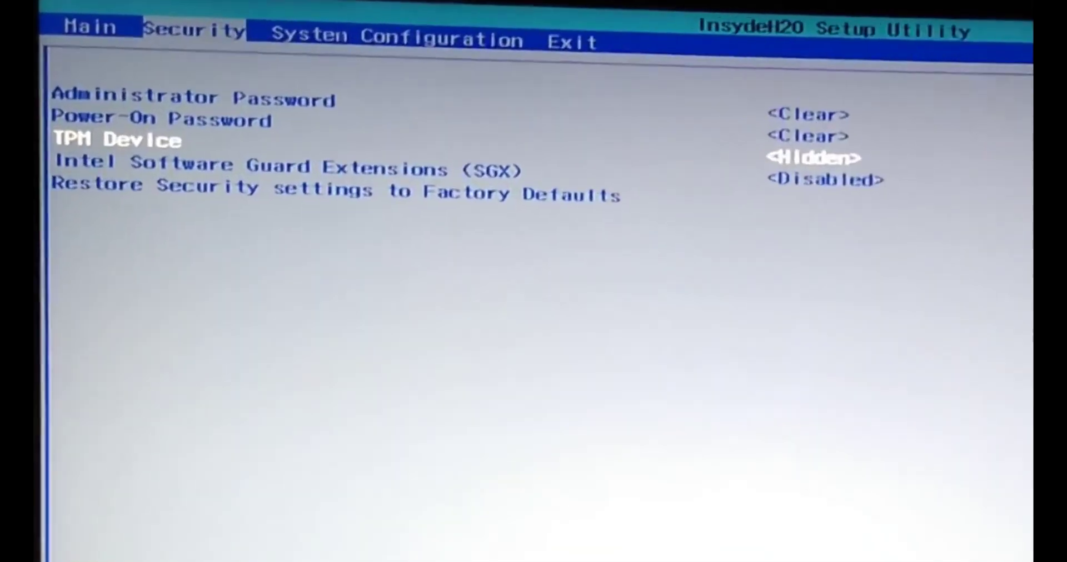
pyautogui.press('Return')
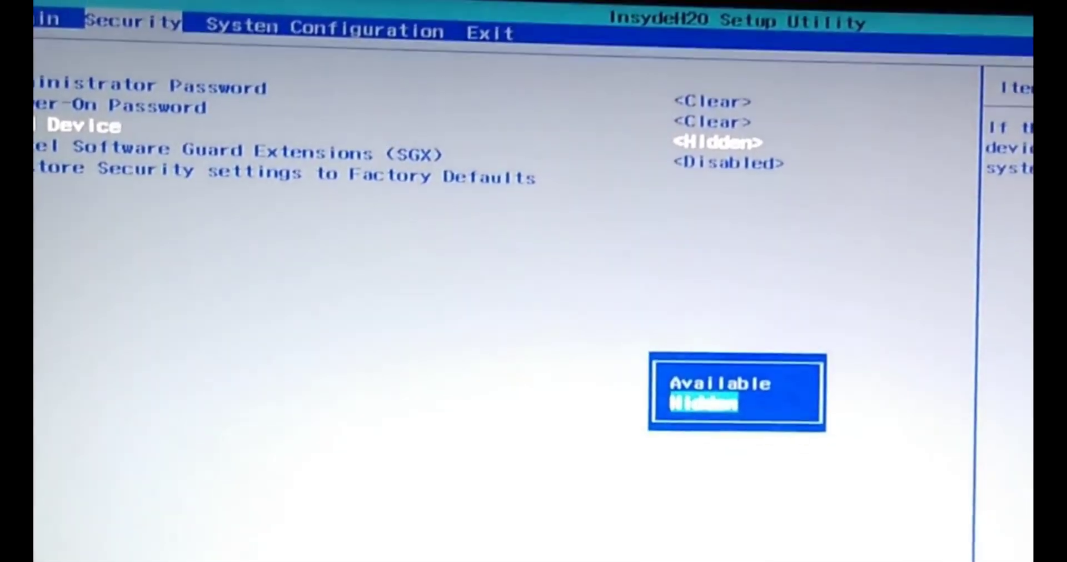
pyautogui.press('Up')
pyautogui.press('Return')
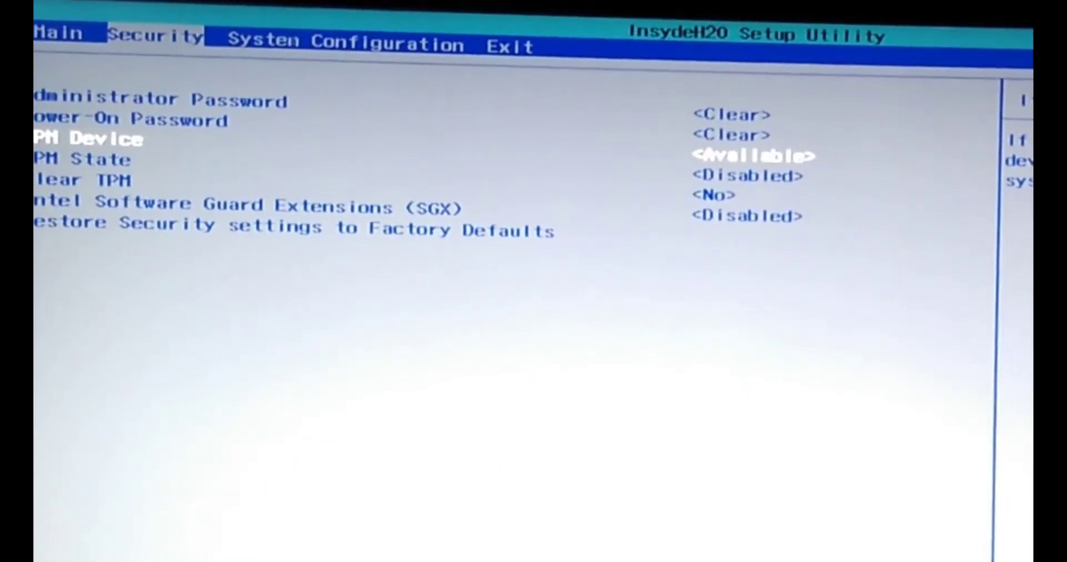
# - Set the TPM State to Enabled in the BIOS security settings
pyautogui.press('Down')
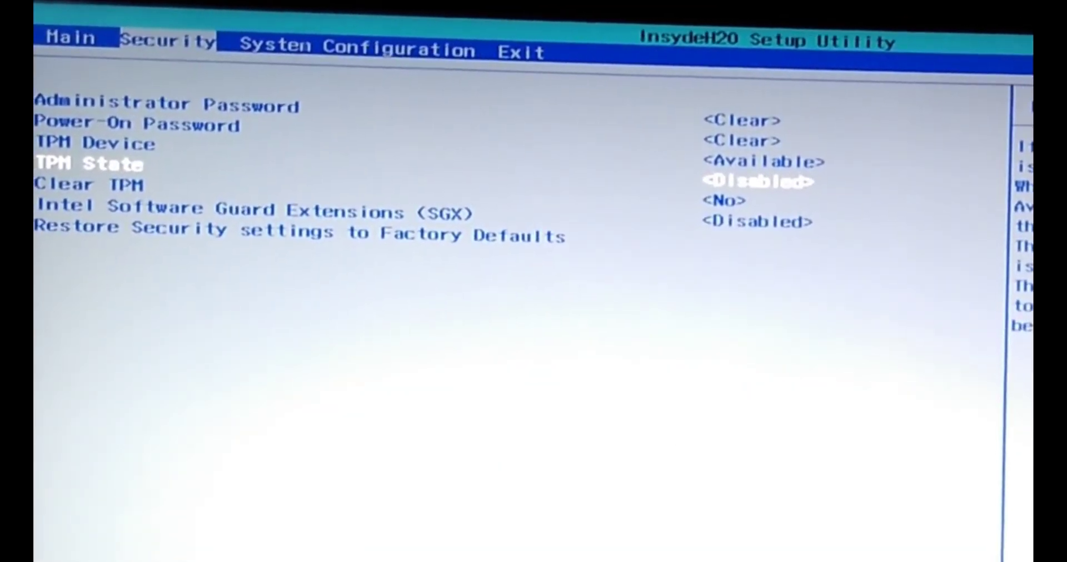
pyautogui.press('Return')
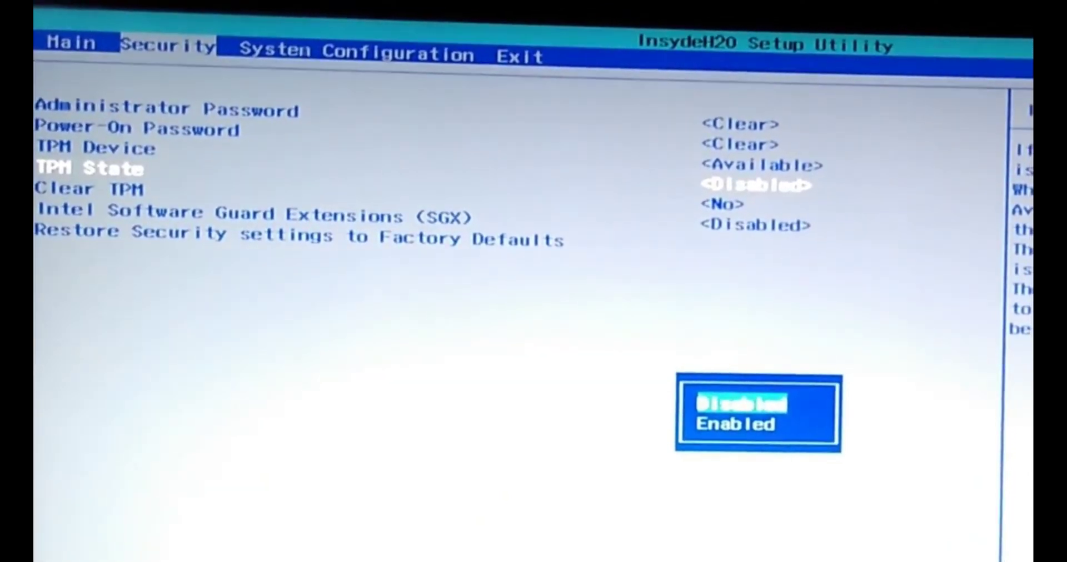
pyautogui.press('Down')
pyautogui.press('Return')
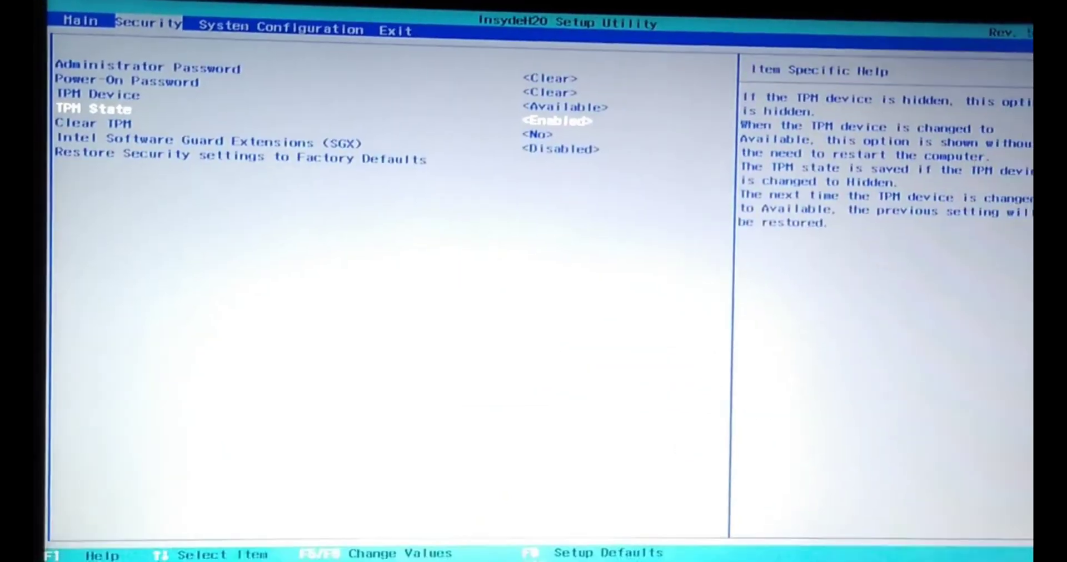
# - Exit the BIOS setup utility, saving the changes
pyautogui.press('Right')
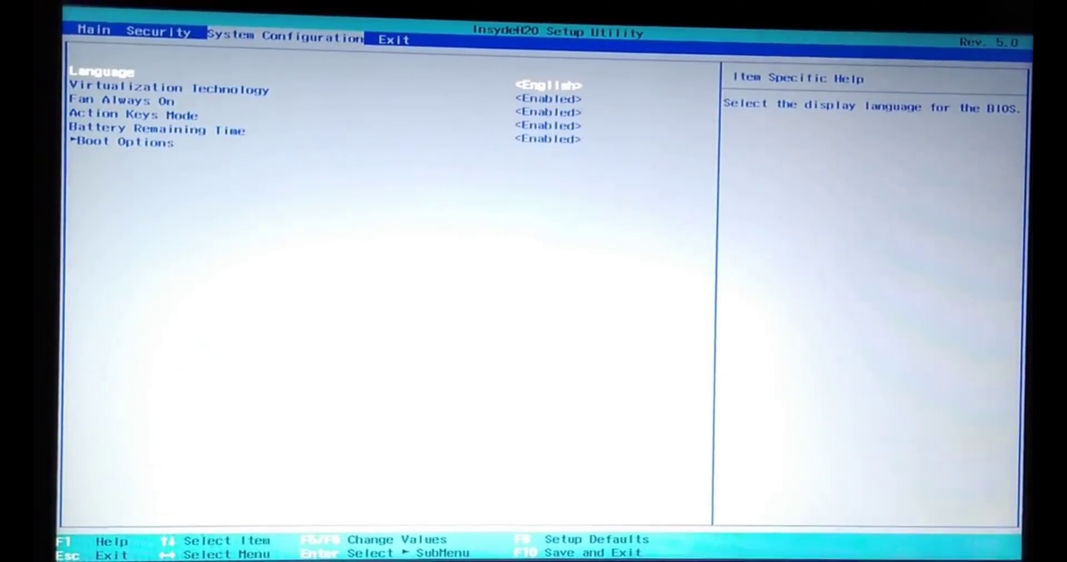
pyautogui.press('Right')
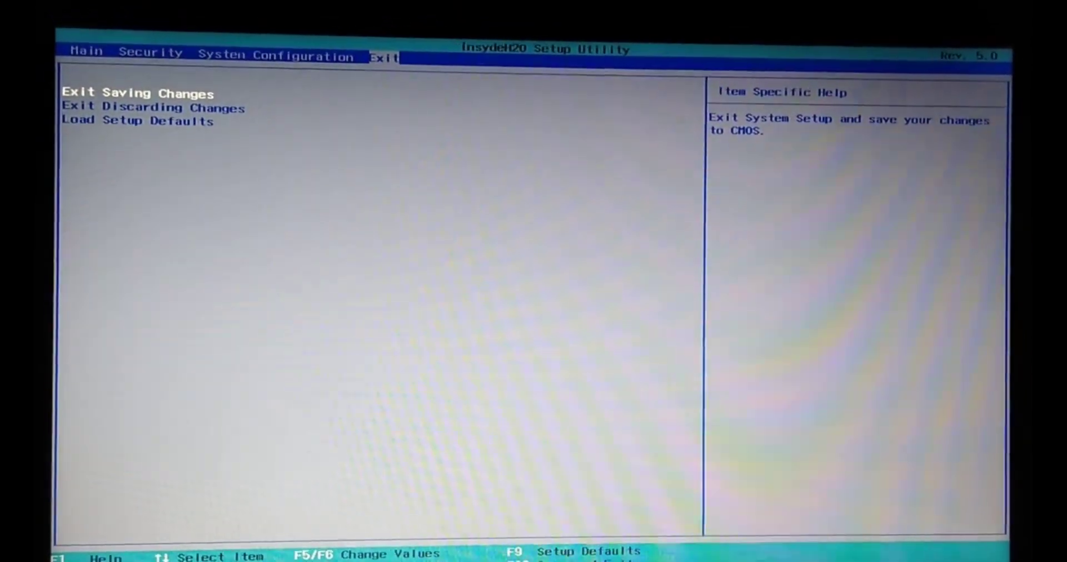
pyautogui.press('Return')
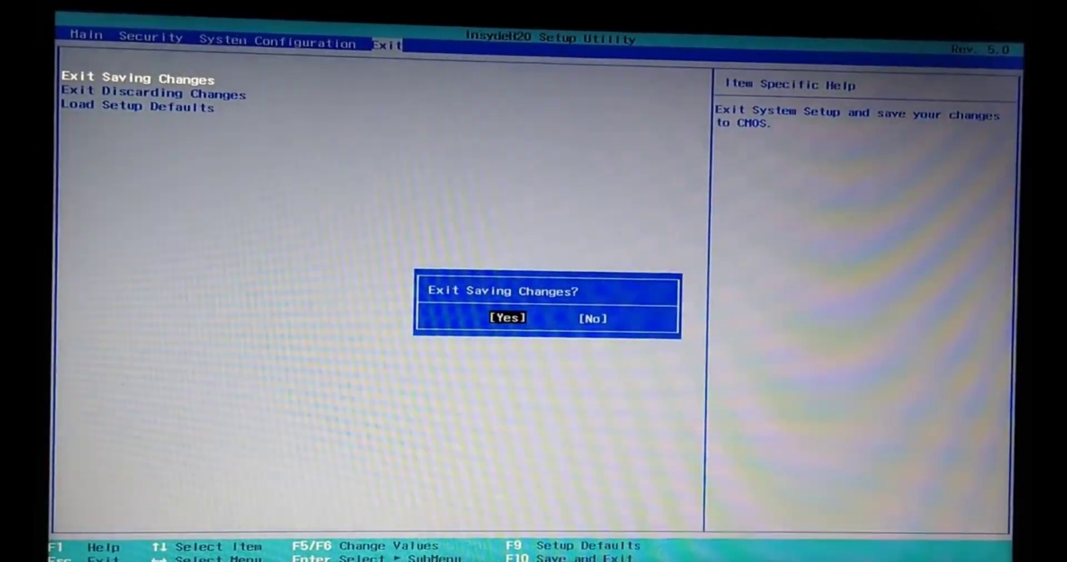
pyautogui.press('Return')
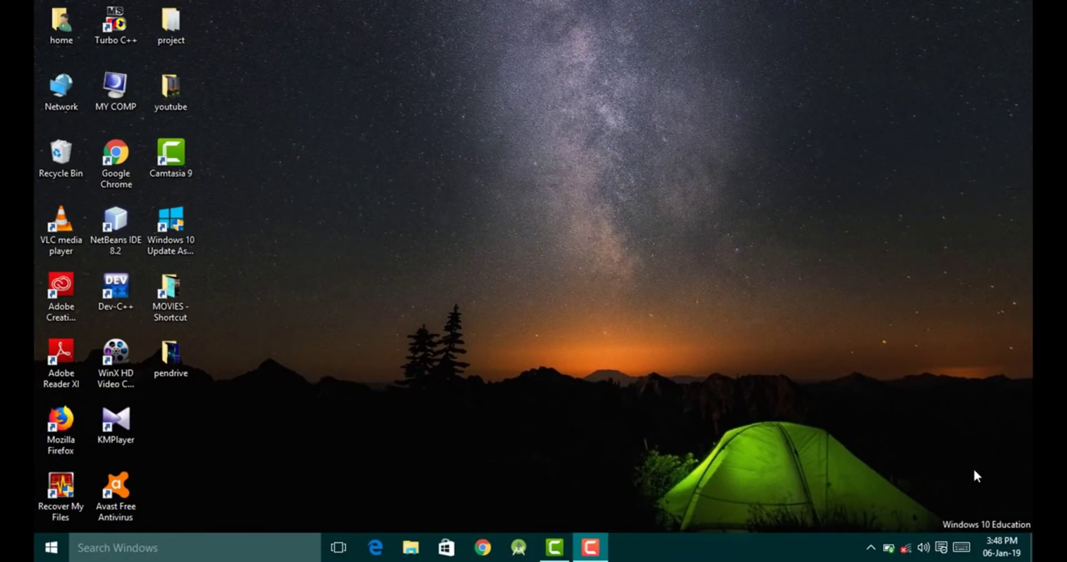
# - Run tpm.msc again in Windows to recheck the TPM after the BIOS change
pyautogui.press('super+r')
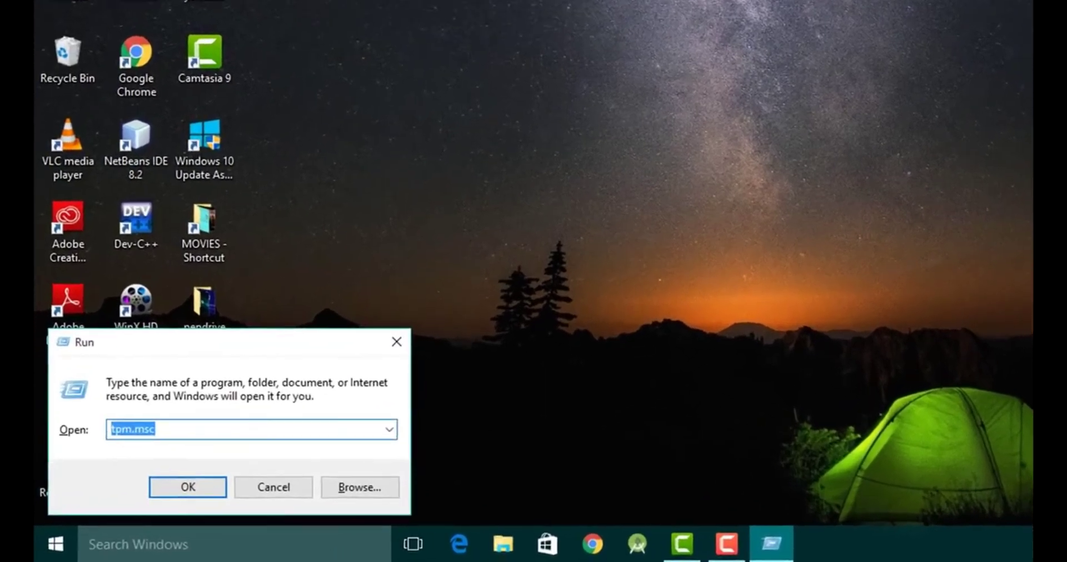
pyautogui.write('tpm.msc')
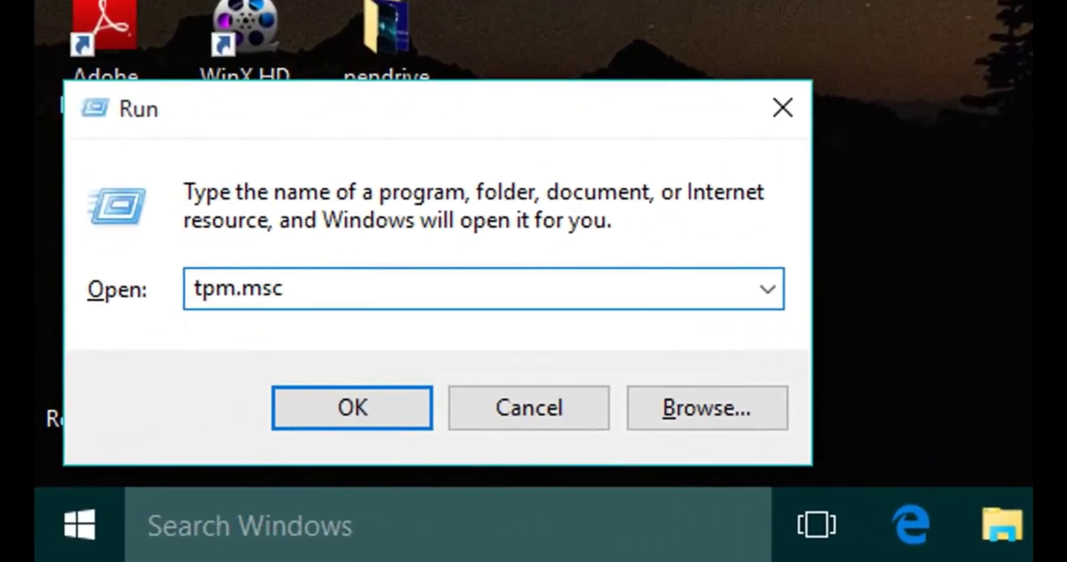
pyautogui.press('Return')
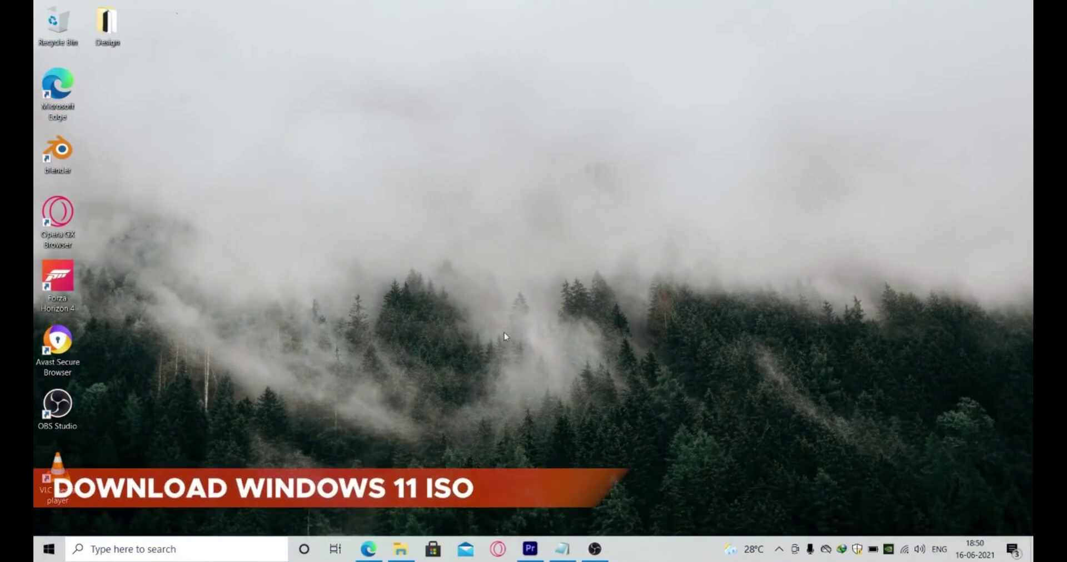
# - Switch to Microsoft Edge and start downloading the Windows 11 ISO through the Mediafire link on the Tech Rifle page
pyautogui.click(368, 550)
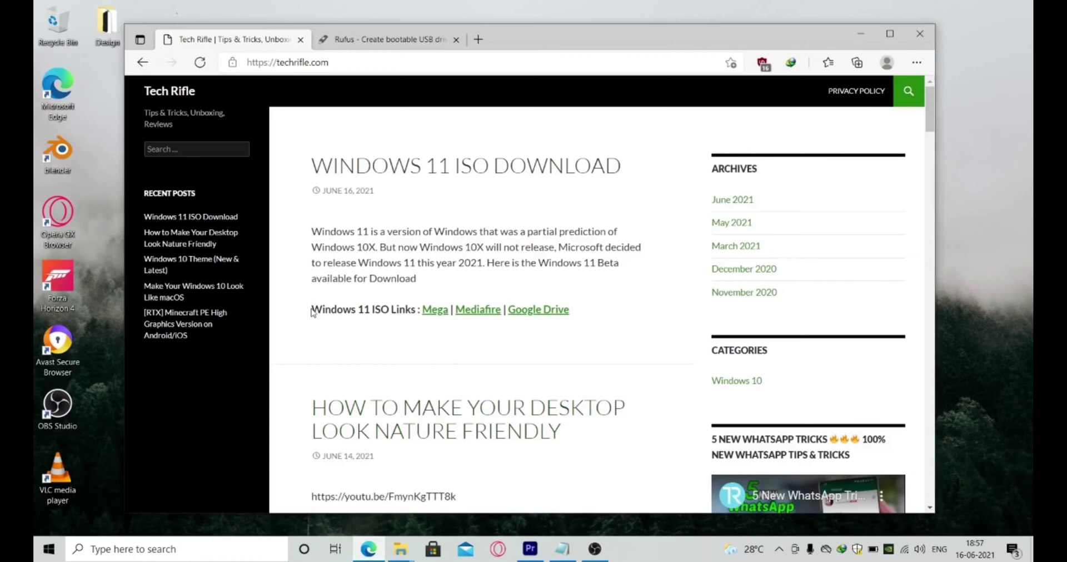
pyautogui.moveTo(311, 312); pyautogui.dragTo(414, 312)
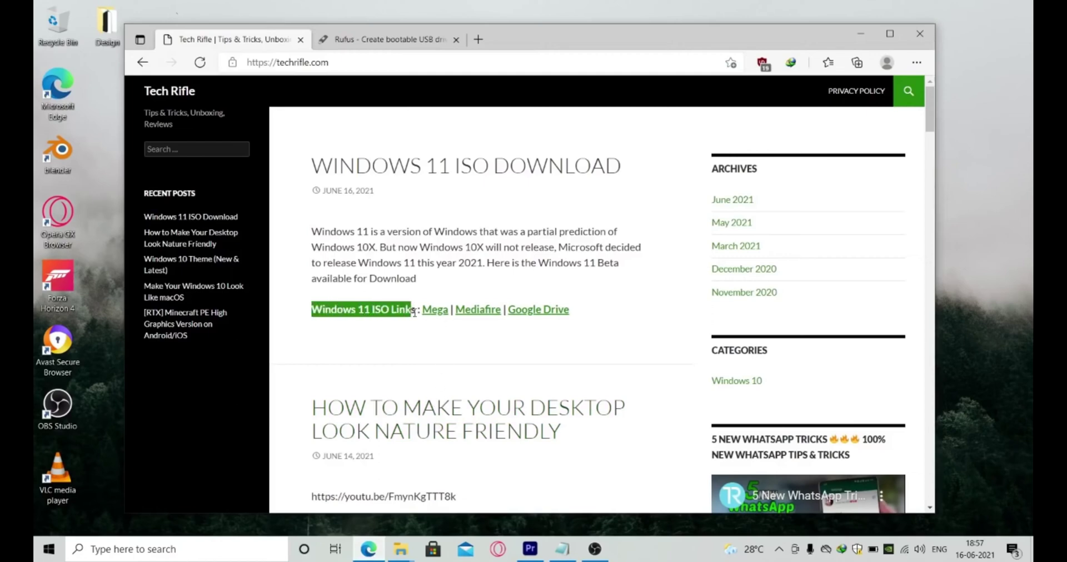
pyautogui.click(476, 316)
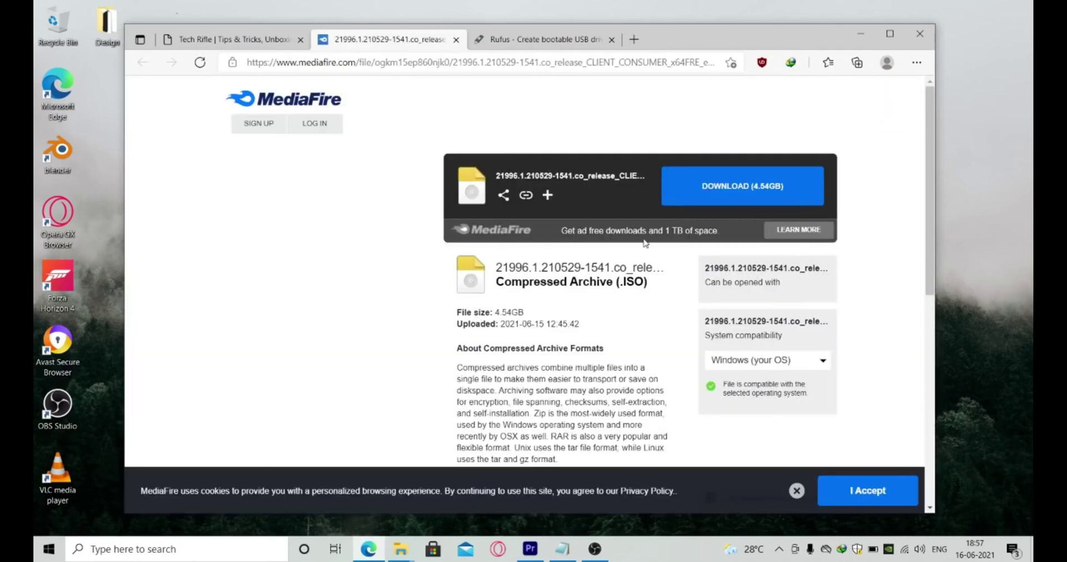
pyautogui.click(742, 189)
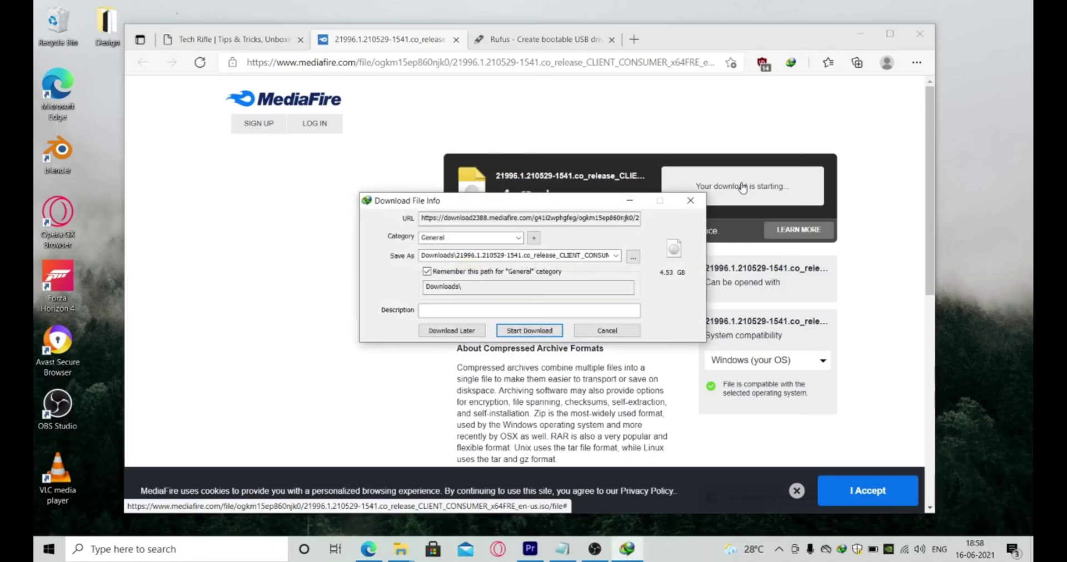
pyautogui.click(555, 328)
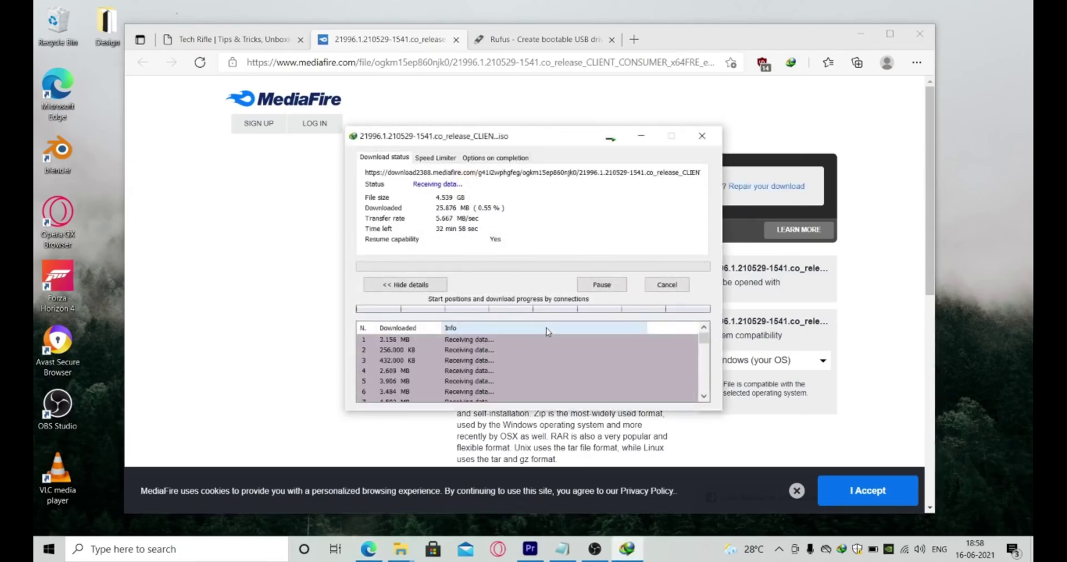
# - Download Rufus 3.14 Portable from the Rufus website
pyautogui.click(561, 49)
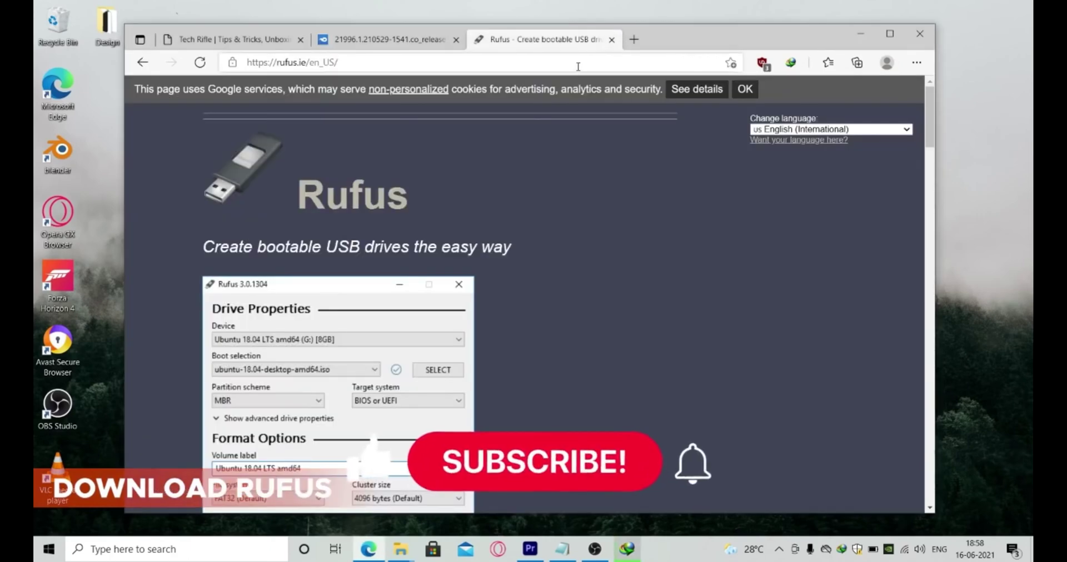
pyautogui.scroll(-6, 598, 292)
pyautogui.scroll(-4, 596, 294)
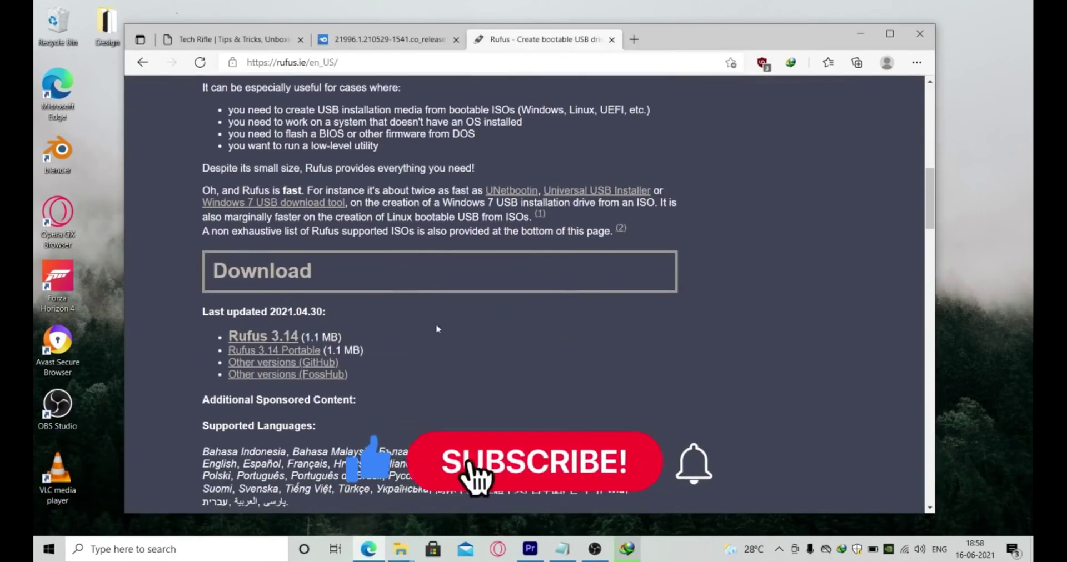
pyautogui.click(315, 356)
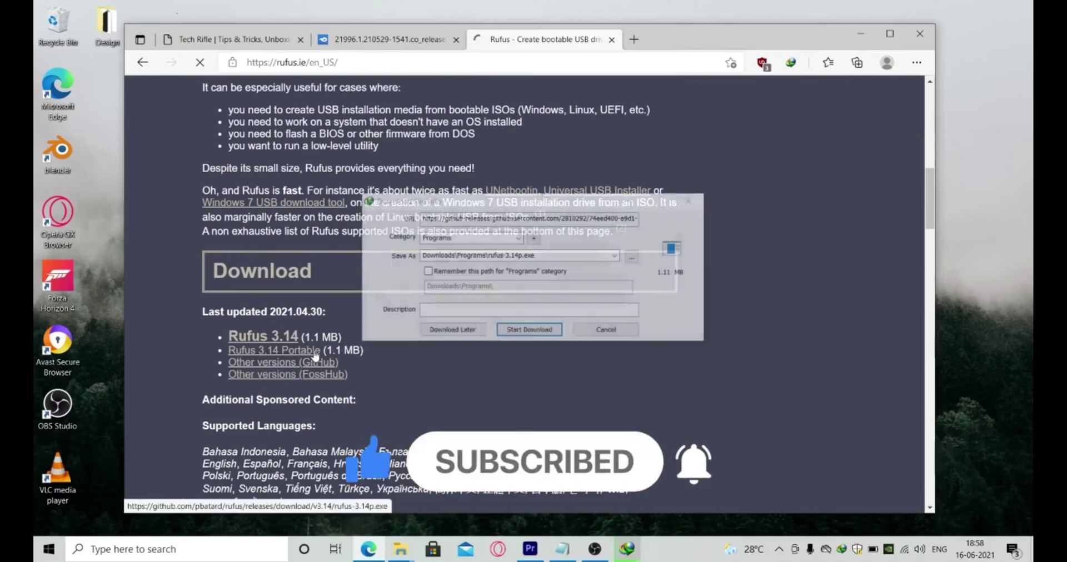
pyautogui.click(529, 330)
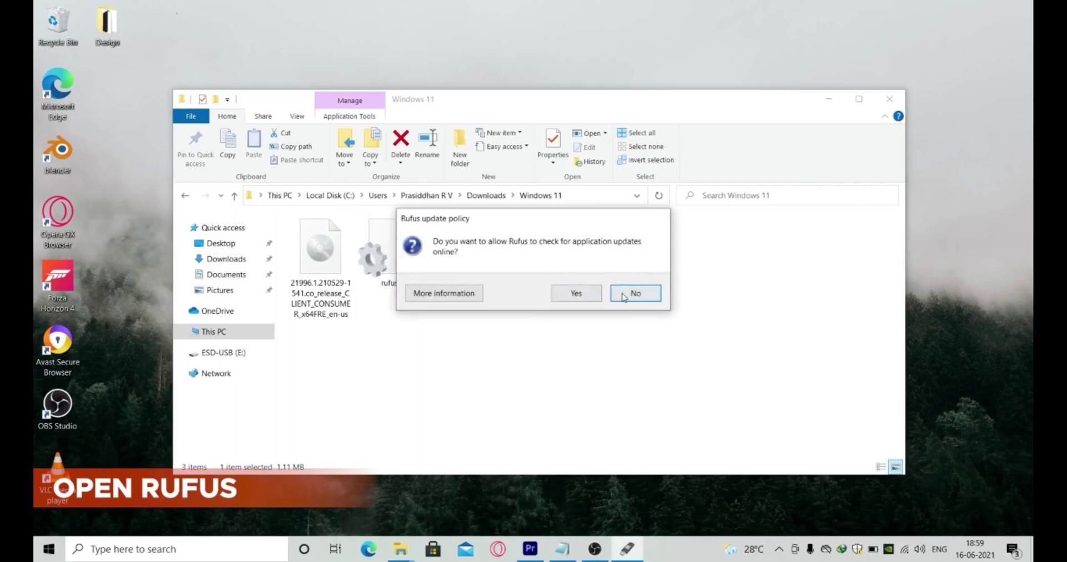
# - Decline Rufus's online update checks and choose ESD-USB (E:) [32 GB] as the target device
pyautogui.click(623, 296)
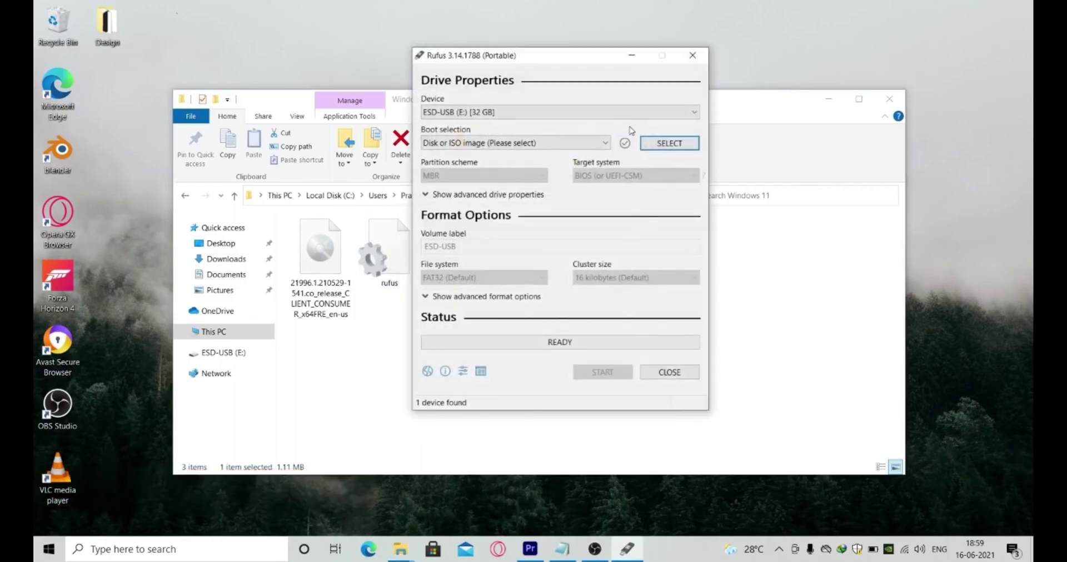
pyautogui.click(627, 114)
pyautogui.click(629, 126)
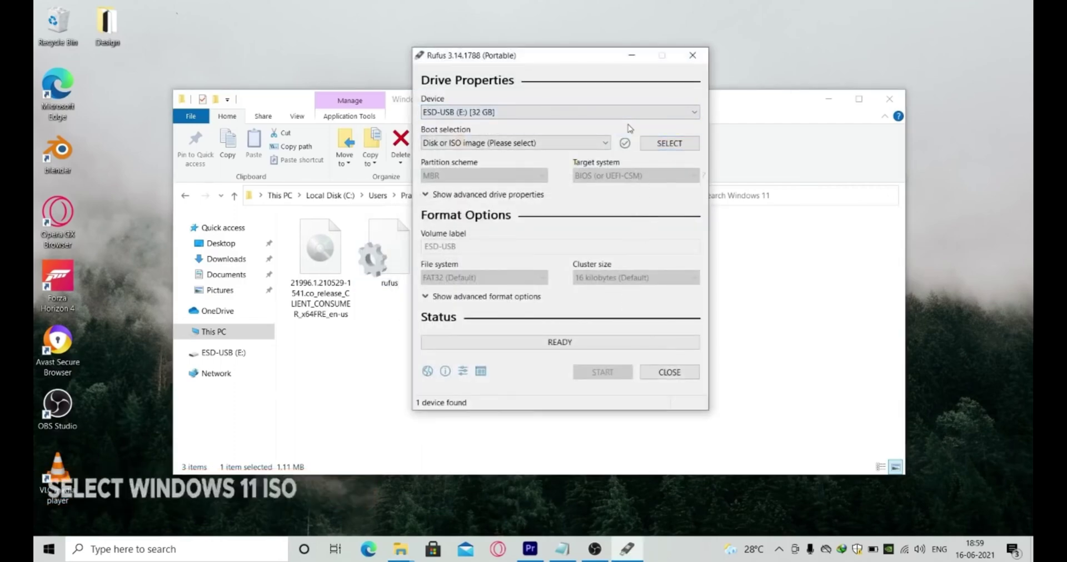
# - Load the Windows 11 ISO from the Windows 11 folder in Downloads as the boot image
pyautogui.click(667, 144)
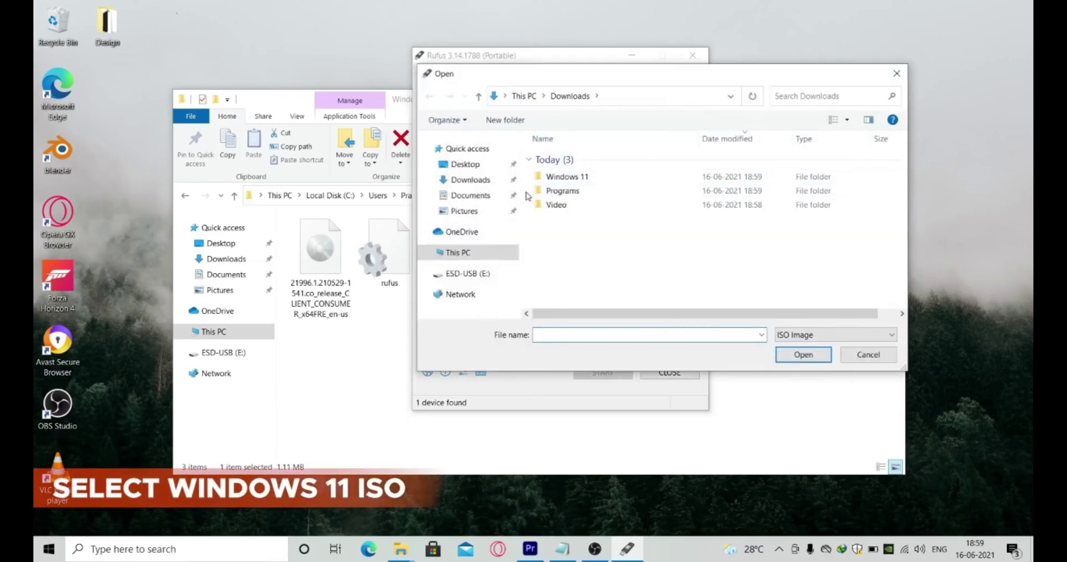
pyautogui.doubleClick(570, 177)
pyautogui.doubleClick(585, 159)
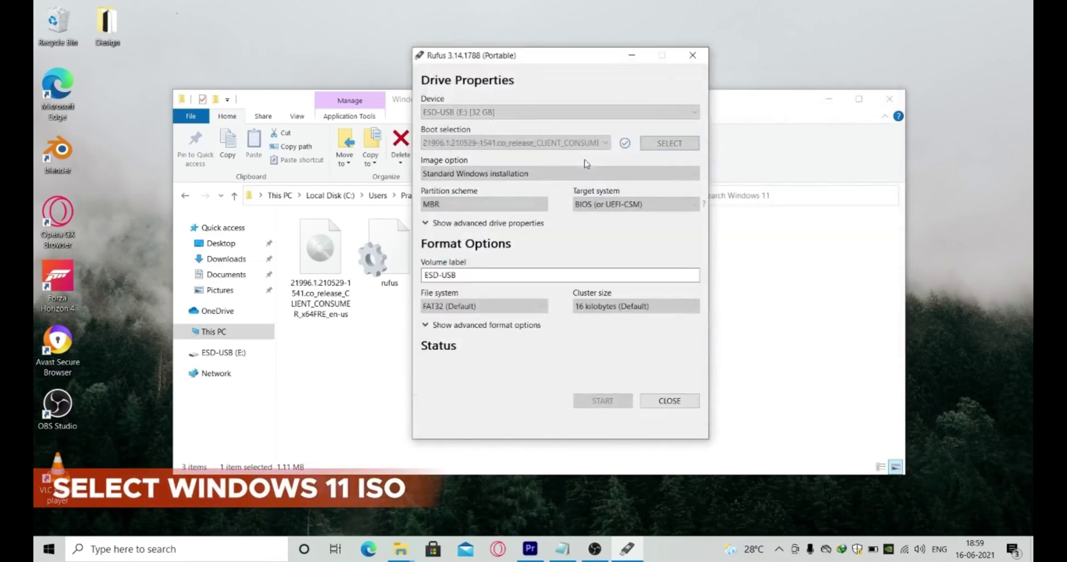
# - Keep GPT as the partition scheme and UEFI (non CSM) as the target system for the USB drive
pyautogui.click(533, 204)
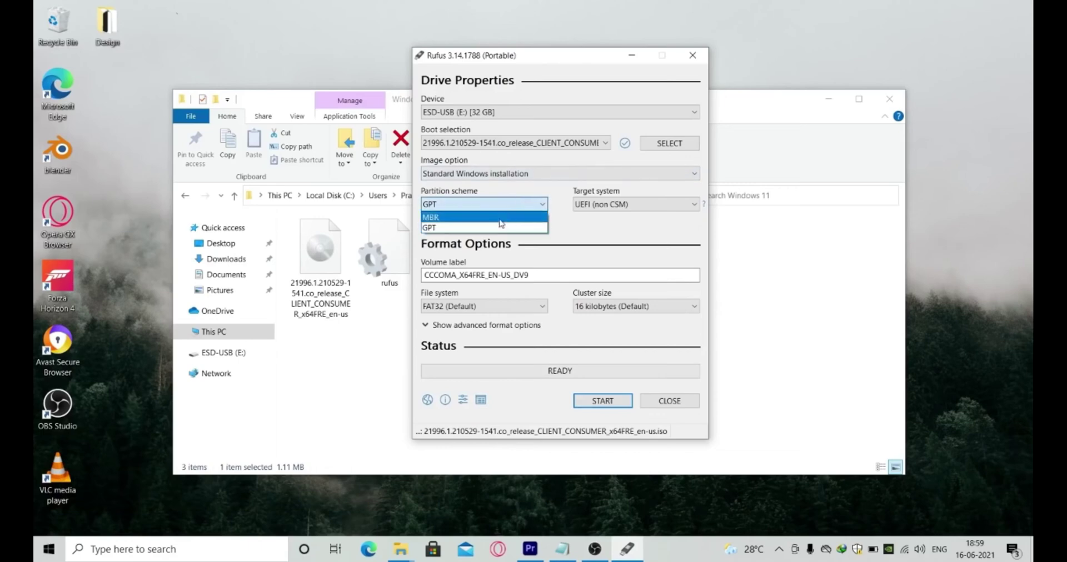
pyautogui.click(489, 217)
pyautogui.click(594, 206)
pyautogui.click(594, 206)
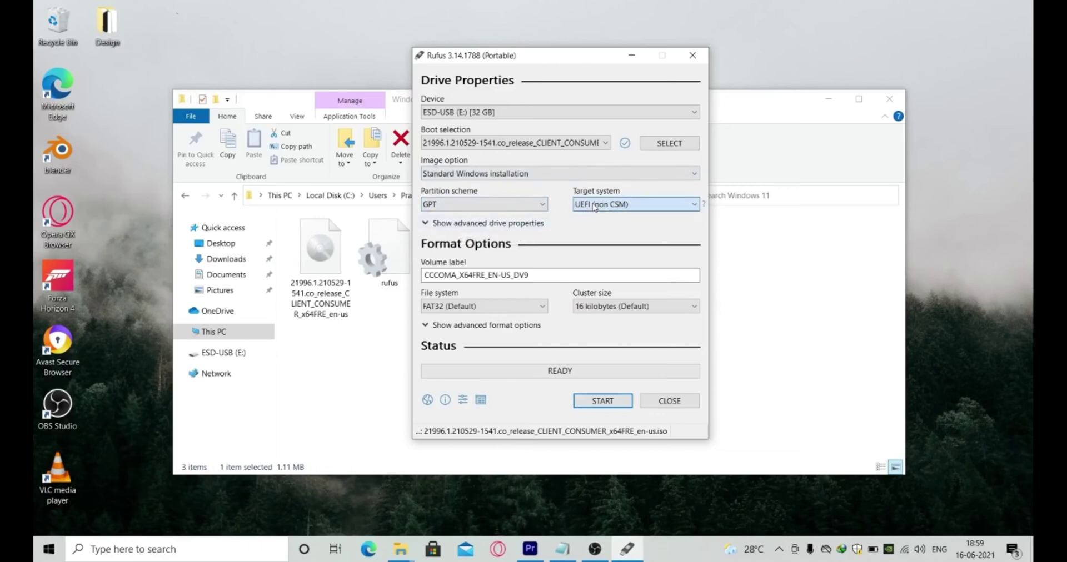
# - Start writing the Windows 11 ISO to the USB drive and agree to erase all its data
pyautogui.moveTo(561, 274); pyautogui.dragTo(426, 274)
pyautogui.click(588, 406)
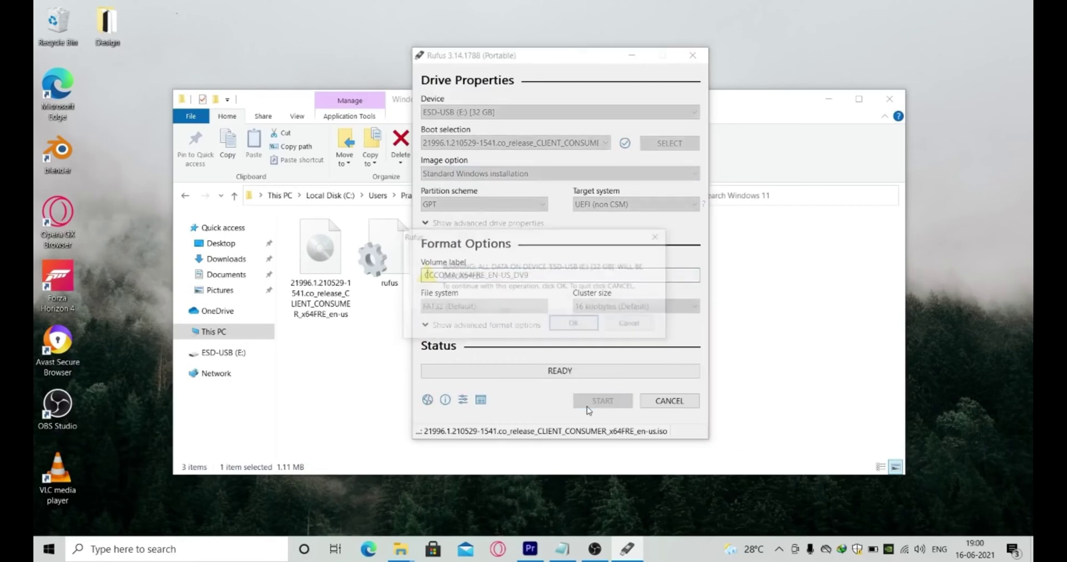
pyautogui.click(565, 329)
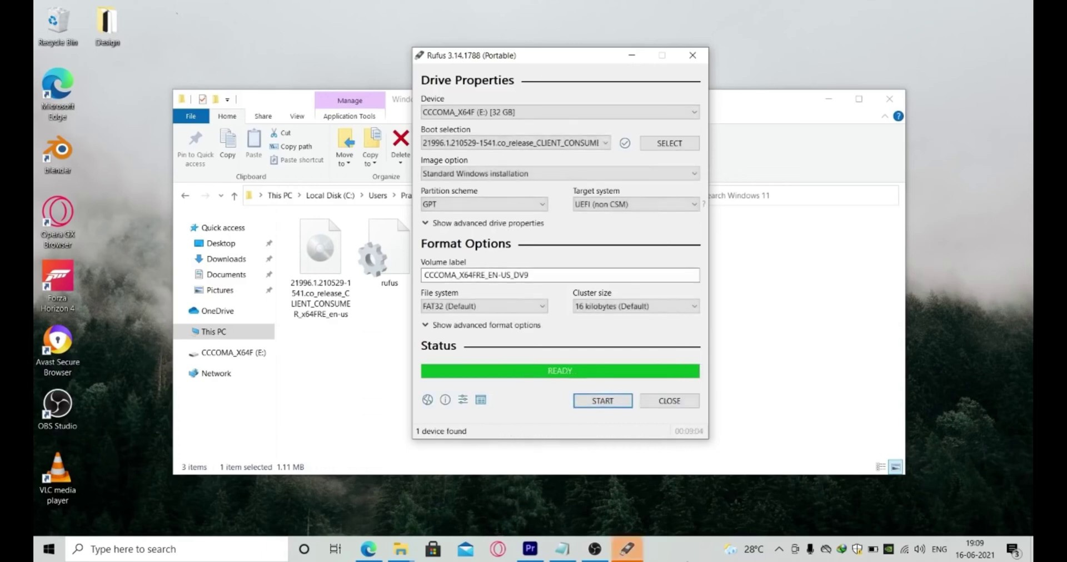
# - Close Rufus and open This PC to check the CCCOMA_X64F (E:) drive
pyautogui.click(668, 401)
pyautogui.click(221, 334)
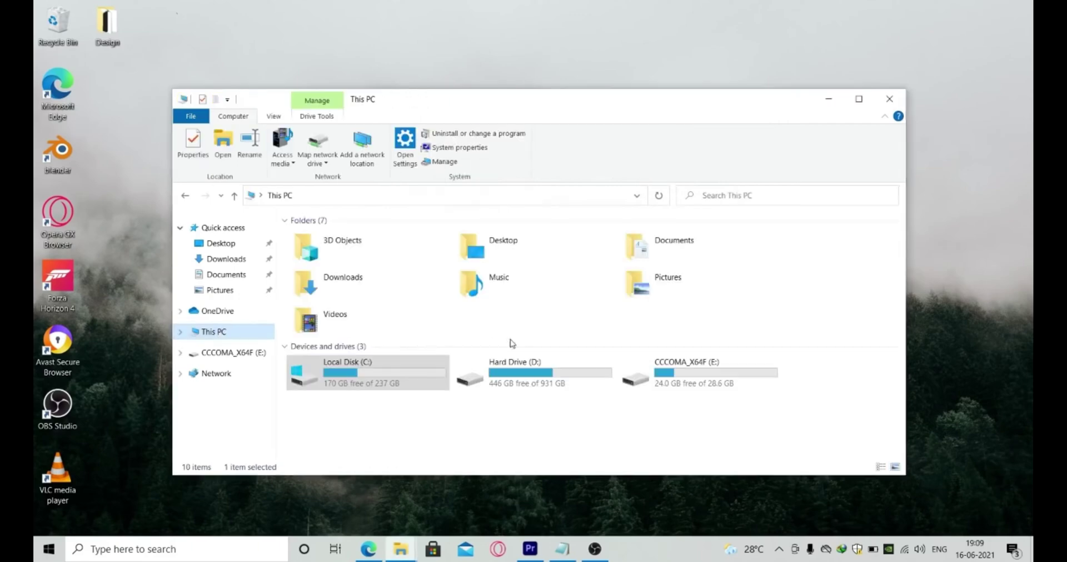
pyautogui.rightClick(745, 419)
pyautogui.click(769, 321)
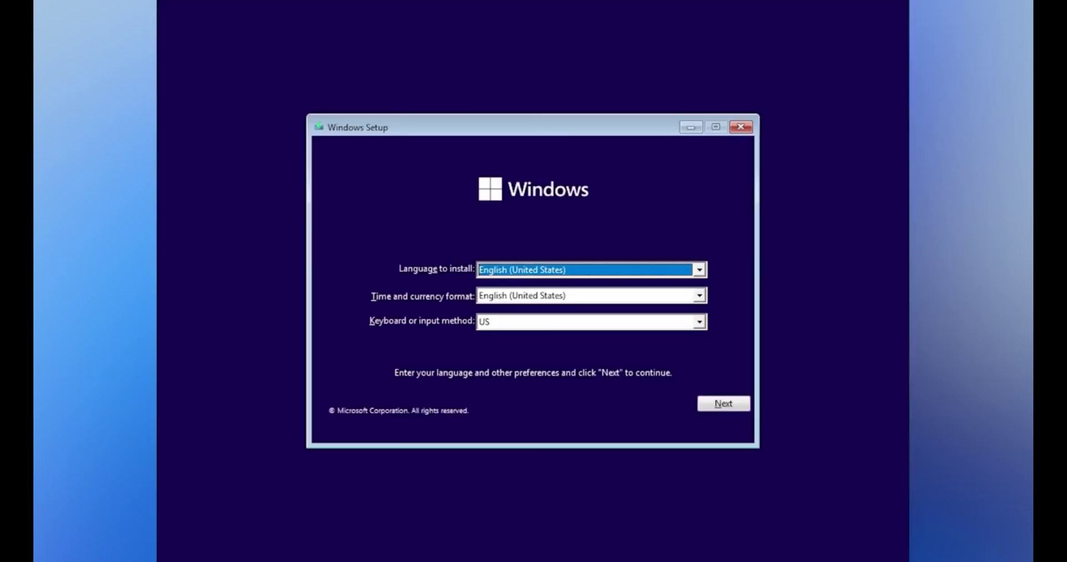
# - Keep English (United States) for language and time format with the US keyboard, and start the Windows installation
pyautogui.click(581, 296)
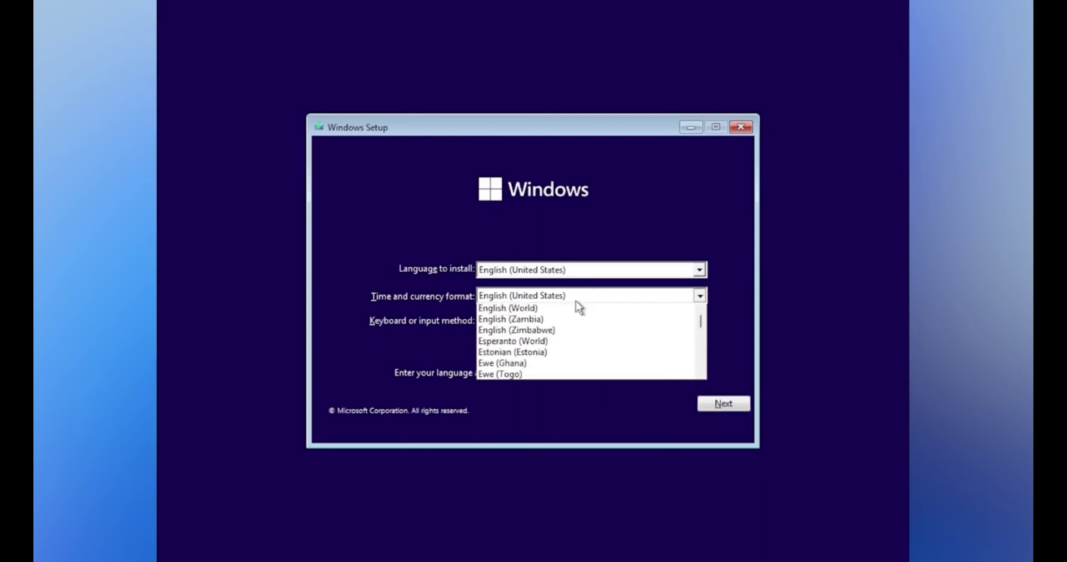
pyautogui.scroll(3, 573, 355)
pyautogui.click(591, 225)
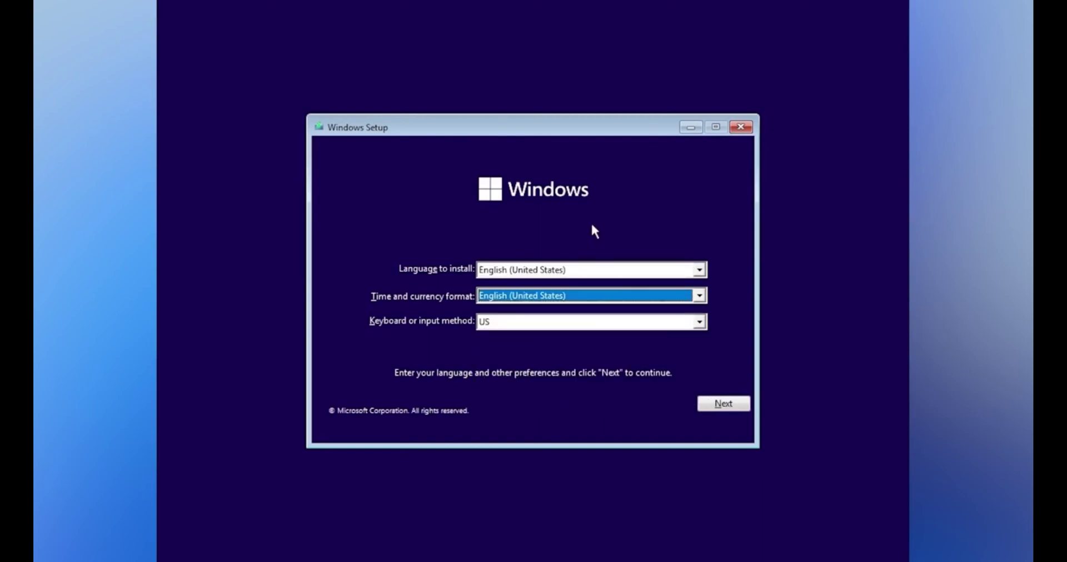
pyautogui.click(592, 298)
pyautogui.click(592, 298)
pyautogui.click(718, 402)
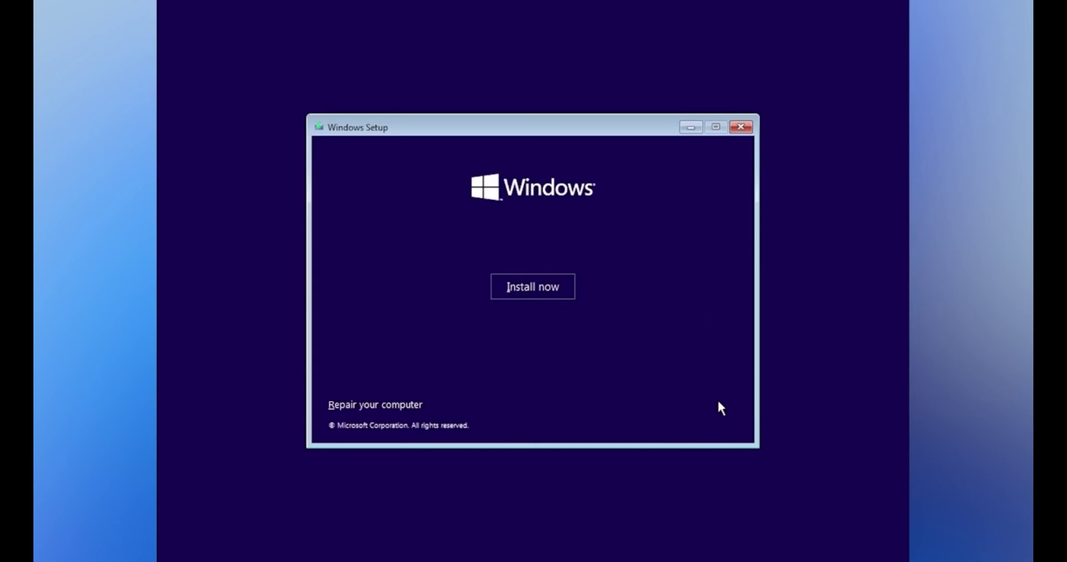
pyautogui.click(552, 299)
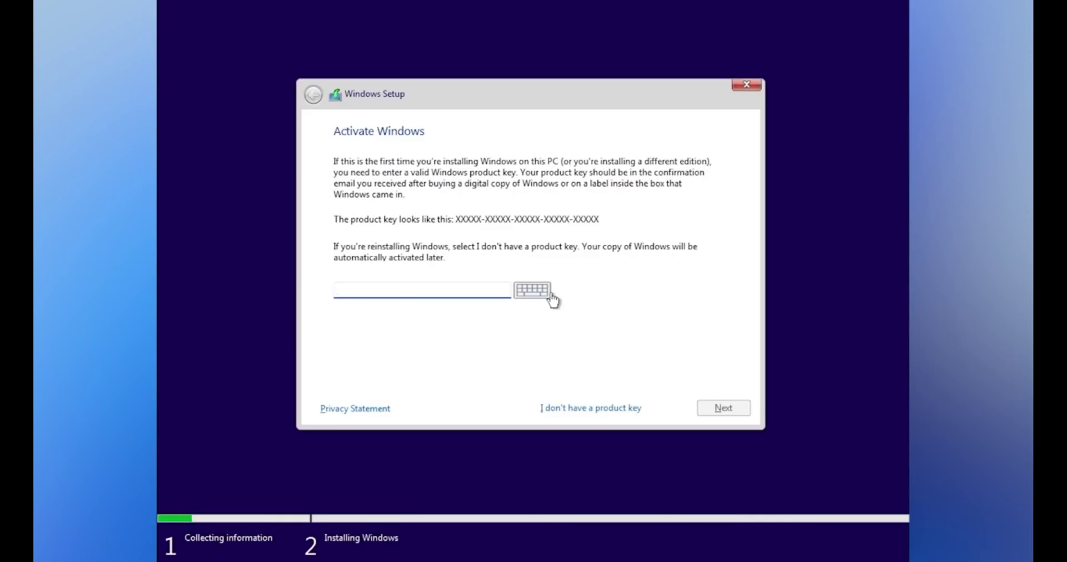
# - Skip the product key and choose Windows 11 Pro as the operating system to install
pyautogui.click(630, 410)
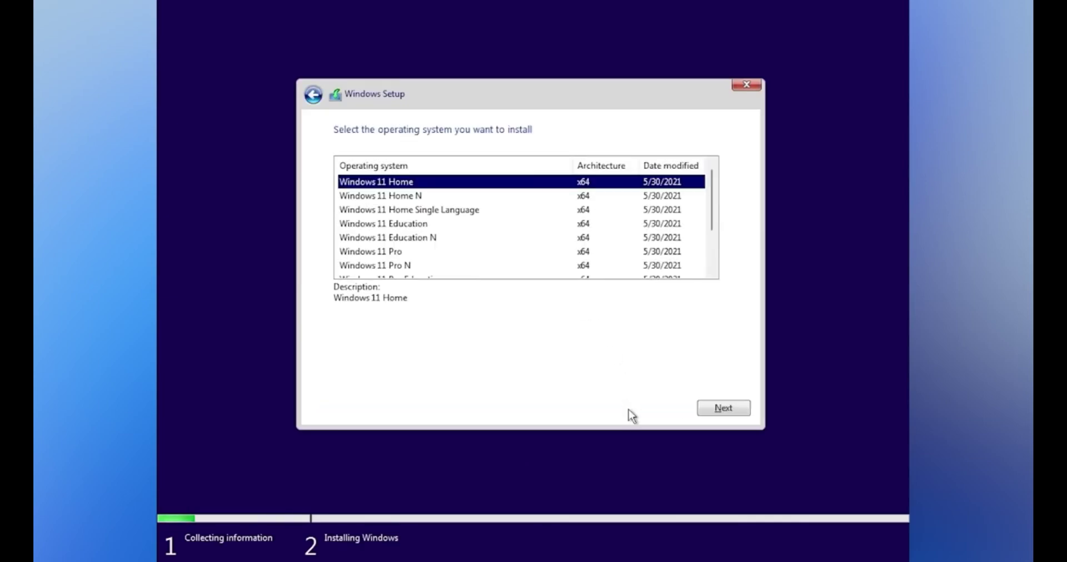
pyautogui.scroll(-1, 716, 212)
pyautogui.moveTo(715, 206)
pyautogui.mouseDown()
pyautogui.moveTo(715, 248)
pyautogui.moveTo(714, 218)
pyautogui.mouseUp()
pyautogui.click(386, 239)
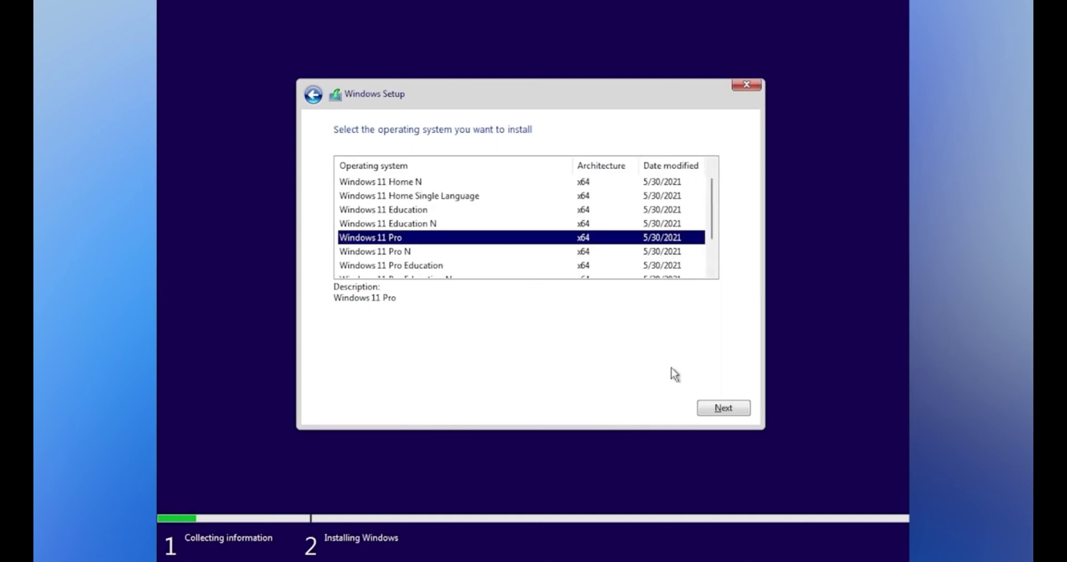
pyautogui.click(723, 409)
# - Accept the Microsoft license terms and choose the custom installation type
pyautogui.click(425, 385)
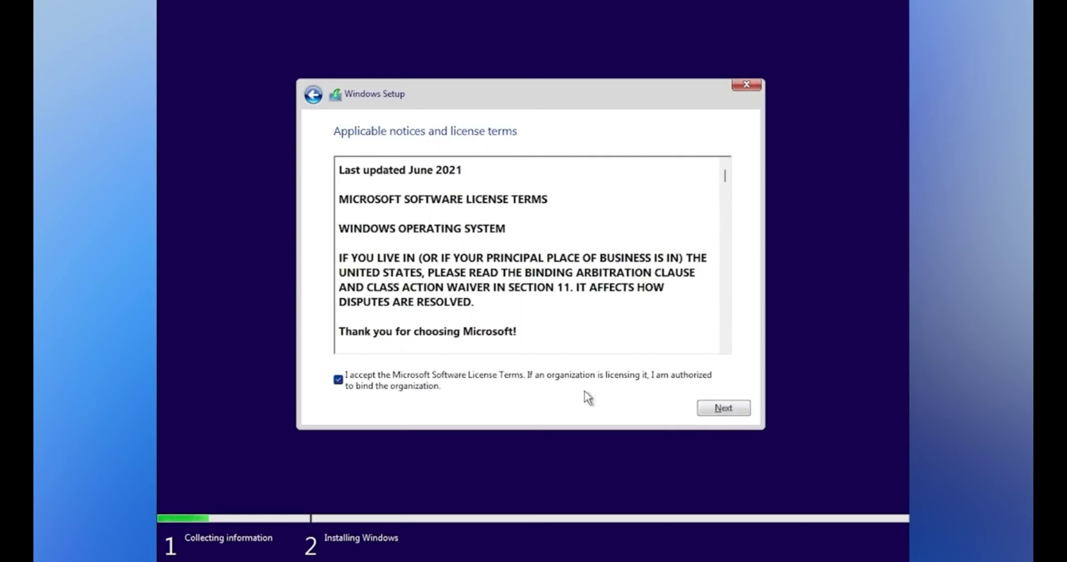
pyautogui.click(728, 409)
pyautogui.click(400, 292)
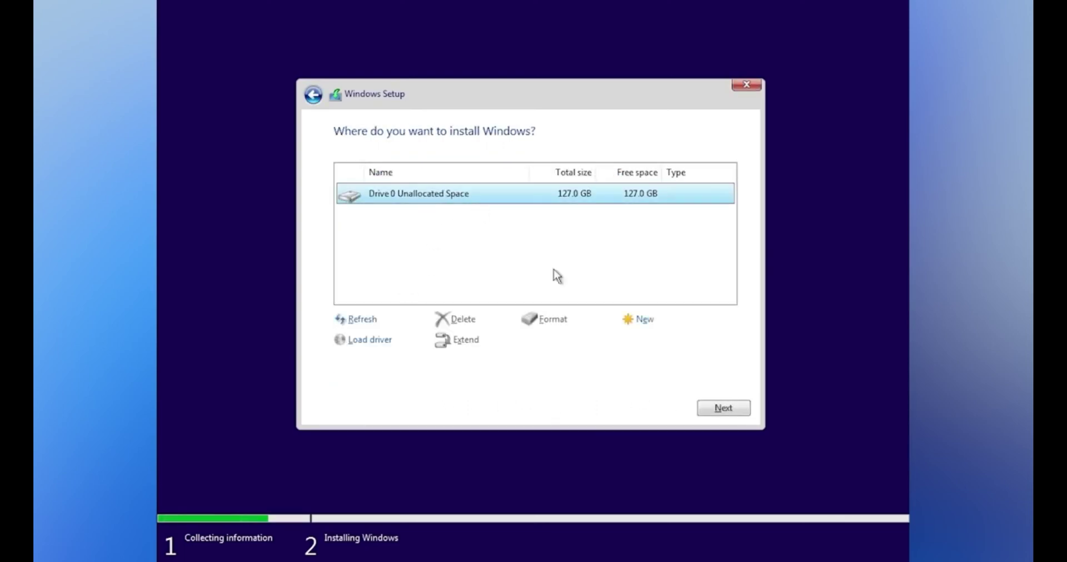
# - Create a 50000 MB partition in Drive 0's unallocated space and allow the additional system partitions
pyautogui.click(641, 322)
pyautogui.moveTo(578, 341); pyautogui.dragTo(538, 343)
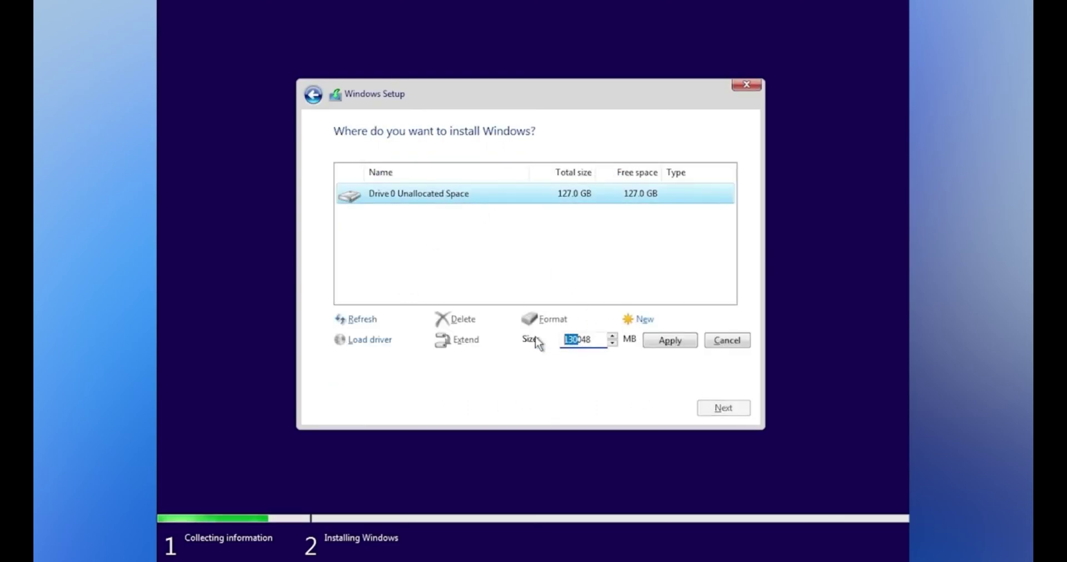
pyautogui.write('50')
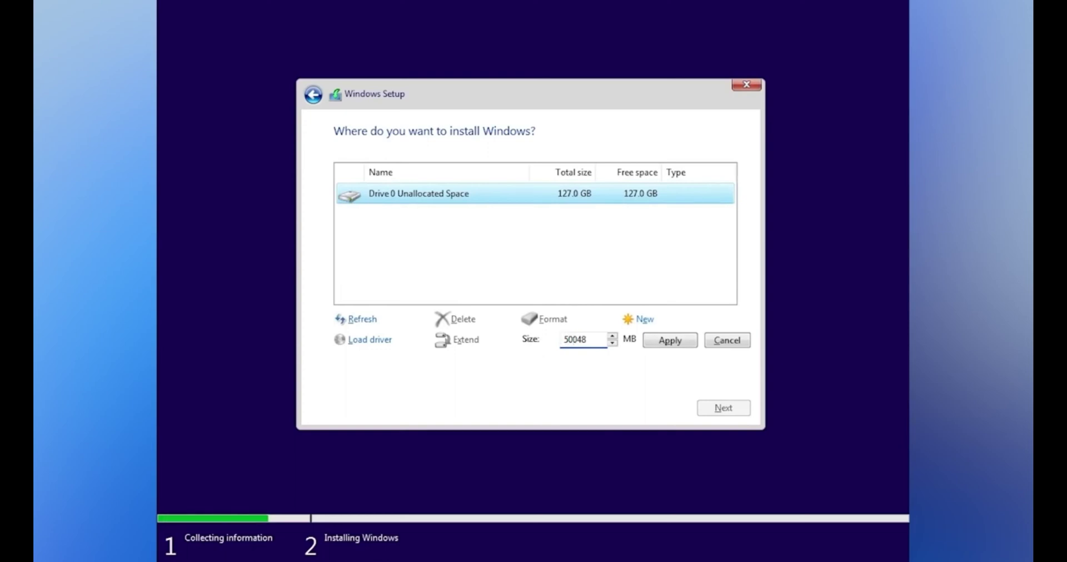
pyautogui.write('000')
pyautogui.click(686, 340)
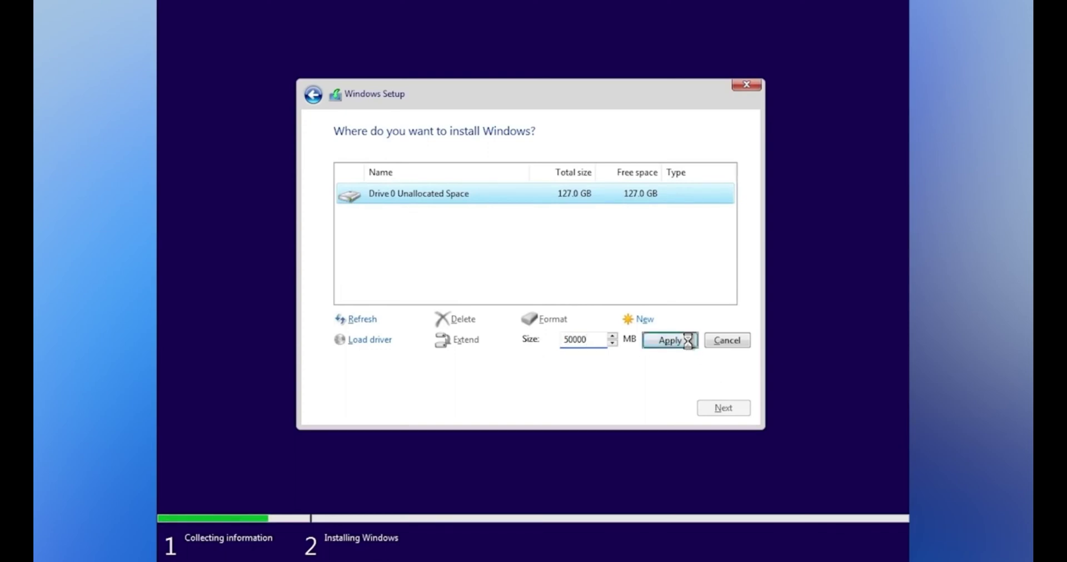
pyautogui.click(612, 342)
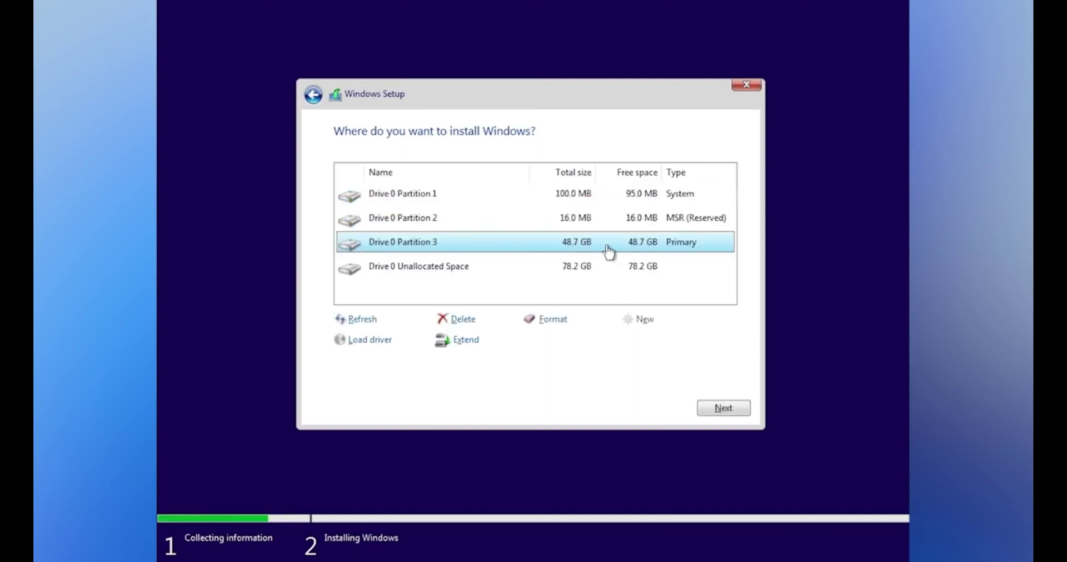
# - Install Windows on Drive 0 Partition 3 and restart the PC once the files are copied
pyautogui.click(711, 410)
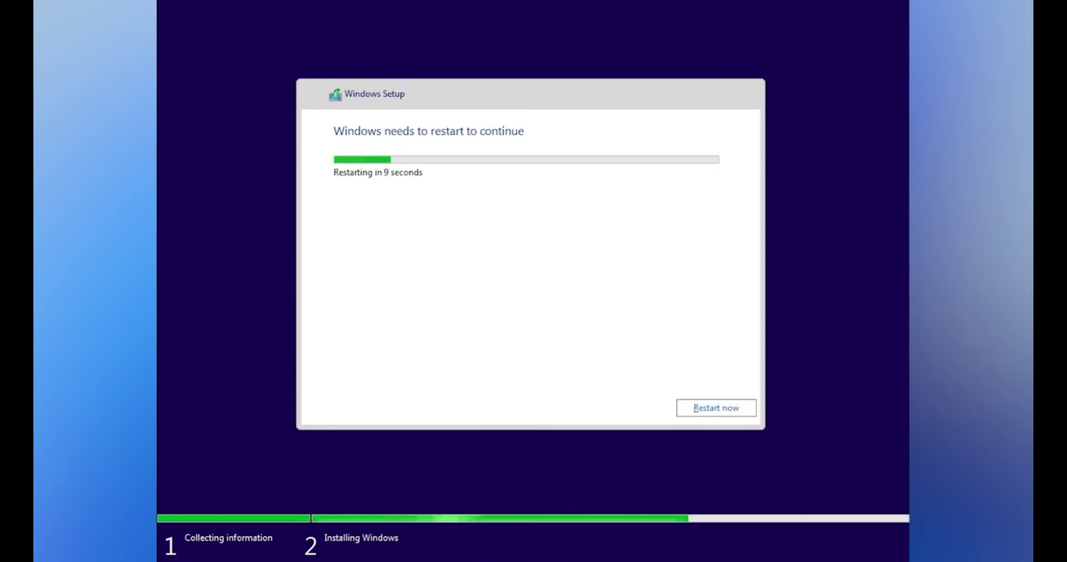
pyautogui.click(726, 421)
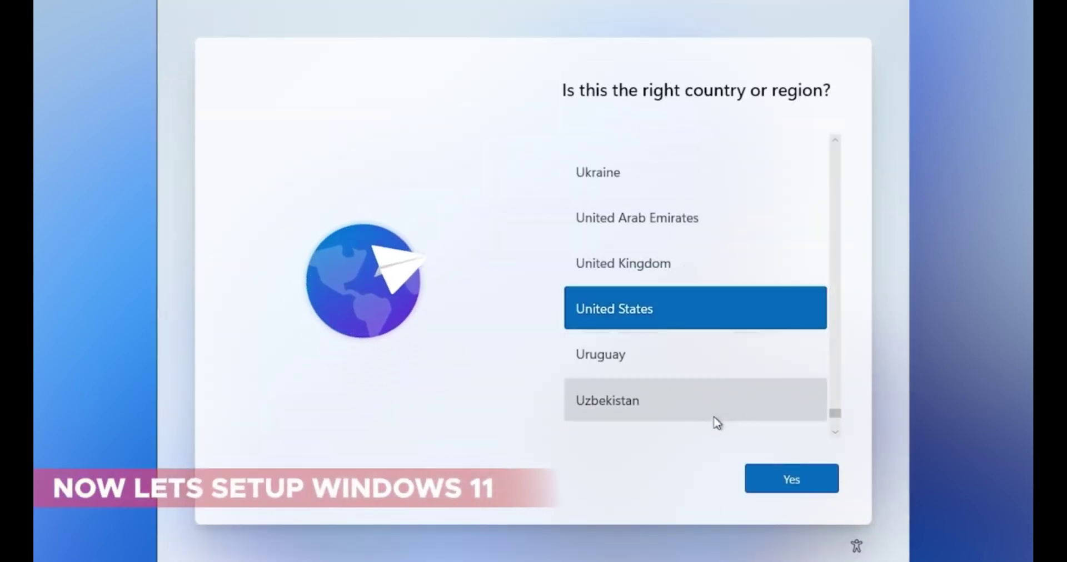
# - Set the region to United States and the keyboard layout to English (India), without adding a second layout
pyautogui.click(775, 477)
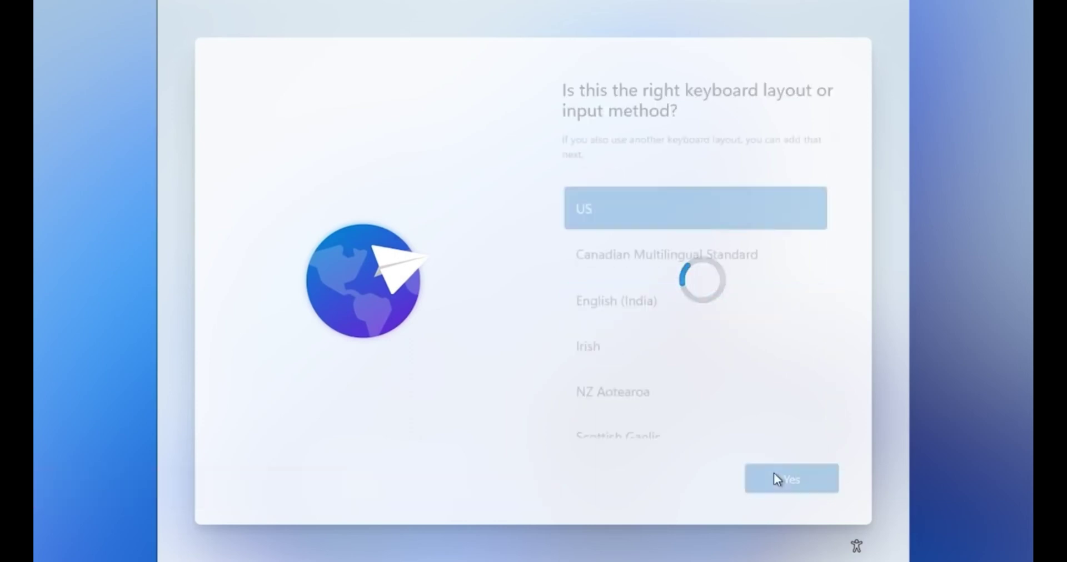
pyautogui.click(722, 306)
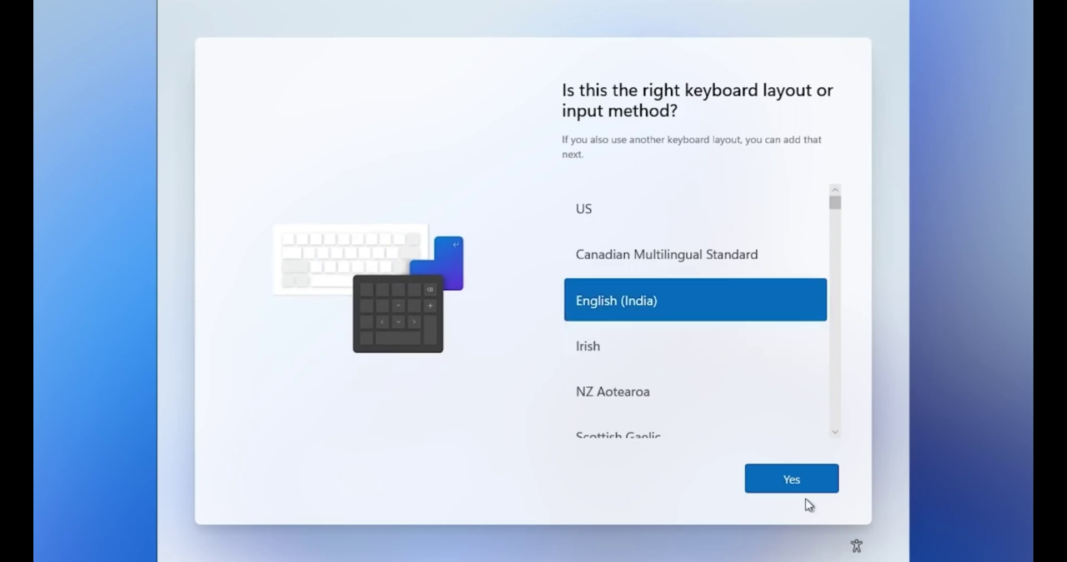
pyautogui.click(802, 485)
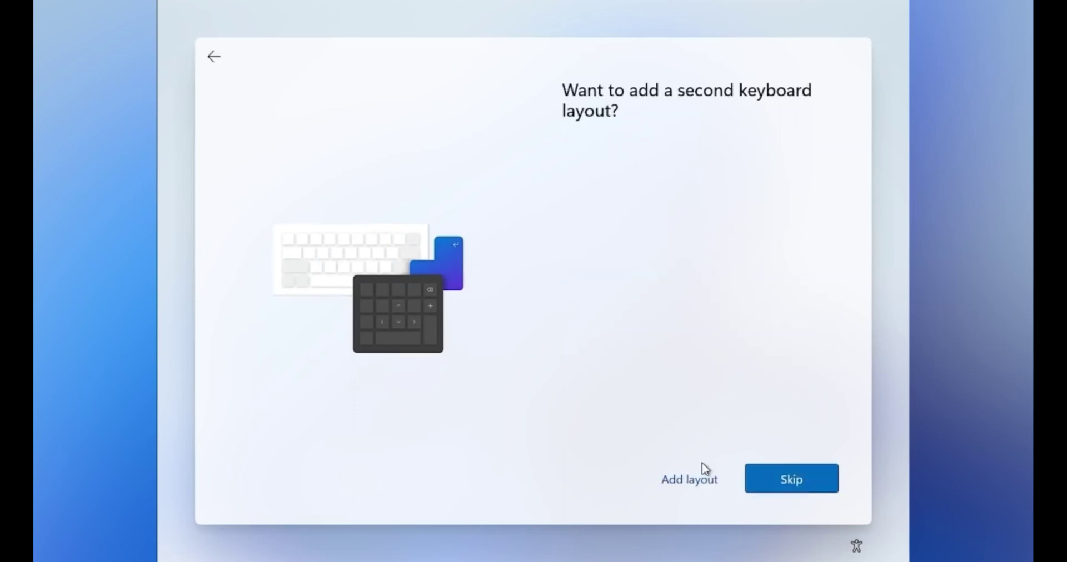
pyautogui.click(789, 479)
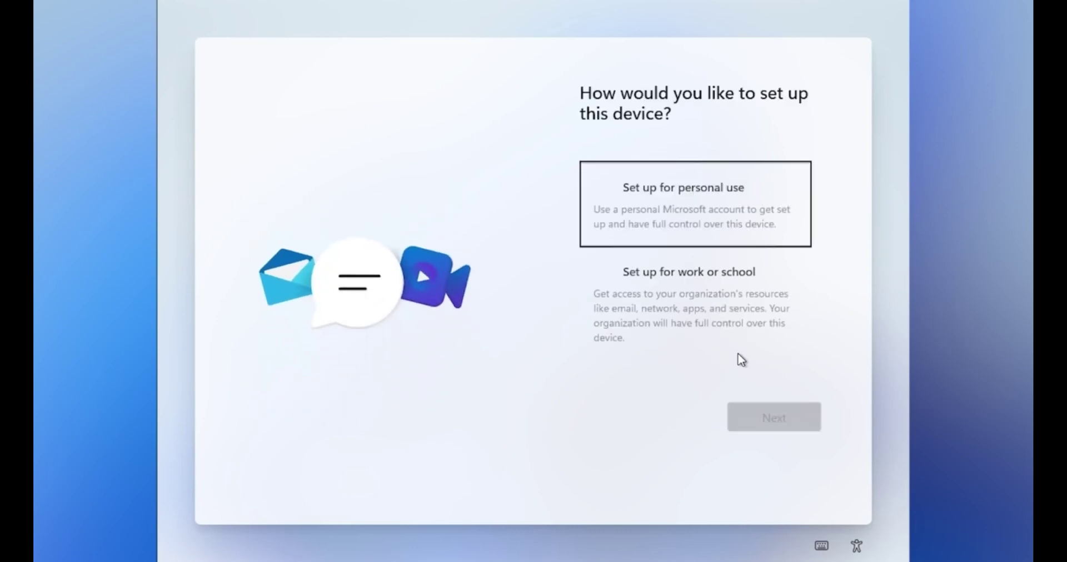
# - Set up the device for personal use
pyautogui.click(710, 209)
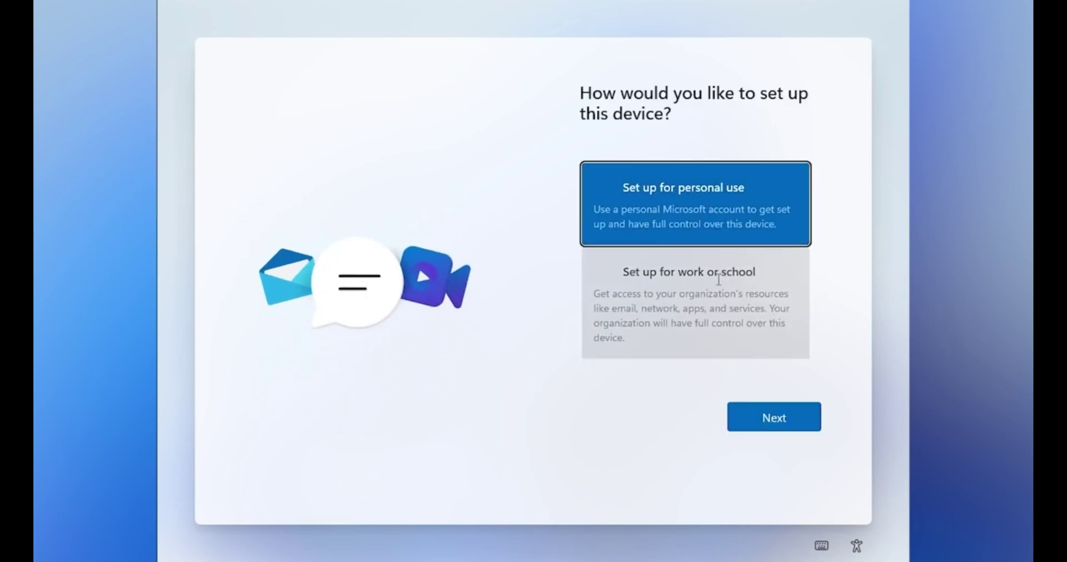
pyautogui.click(718, 280)
pyautogui.click(720, 226)
pyautogui.click(763, 419)
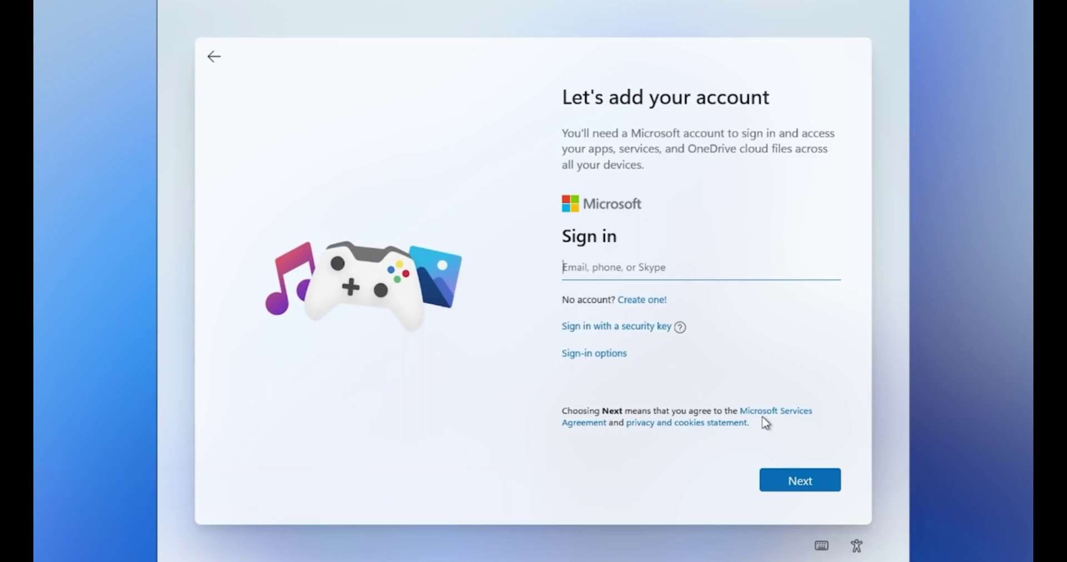
# - Choose an offline account with the limited experience instead of signing in to Microsoft
pyautogui.click(607, 360)
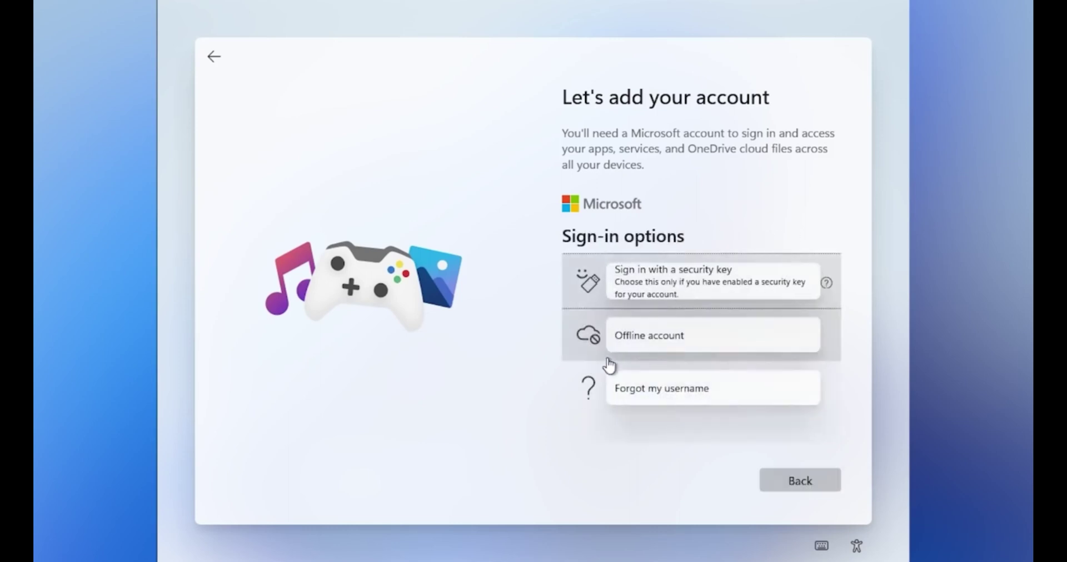
pyautogui.click(655, 340)
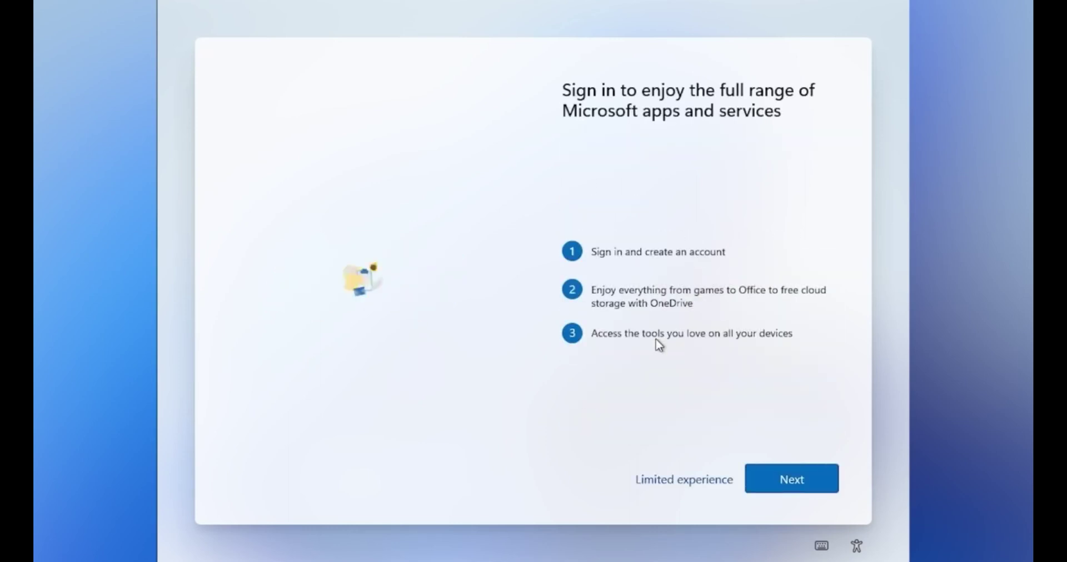
pyautogui.click(685, 481)
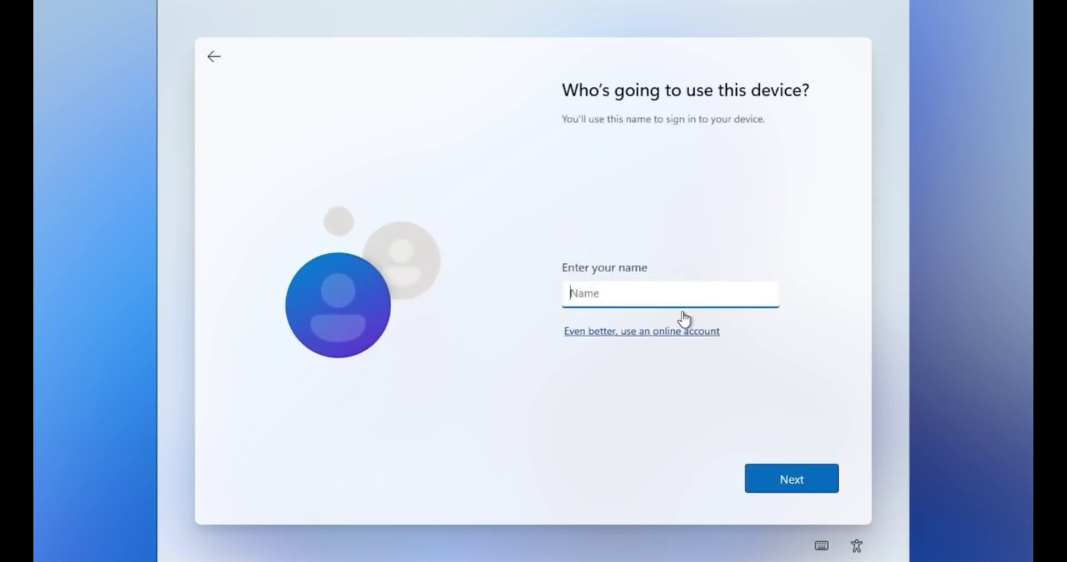
# - Name the device's user Tech Rifle and continue to the privacy settings
pyautogui.write('Tech')
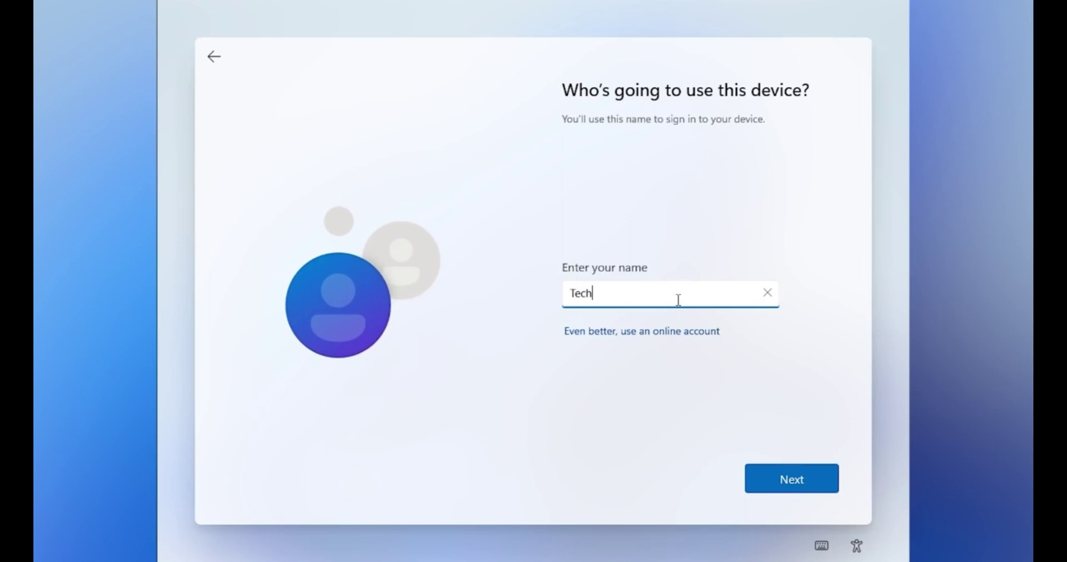
pyautogui.write(' Rifle')
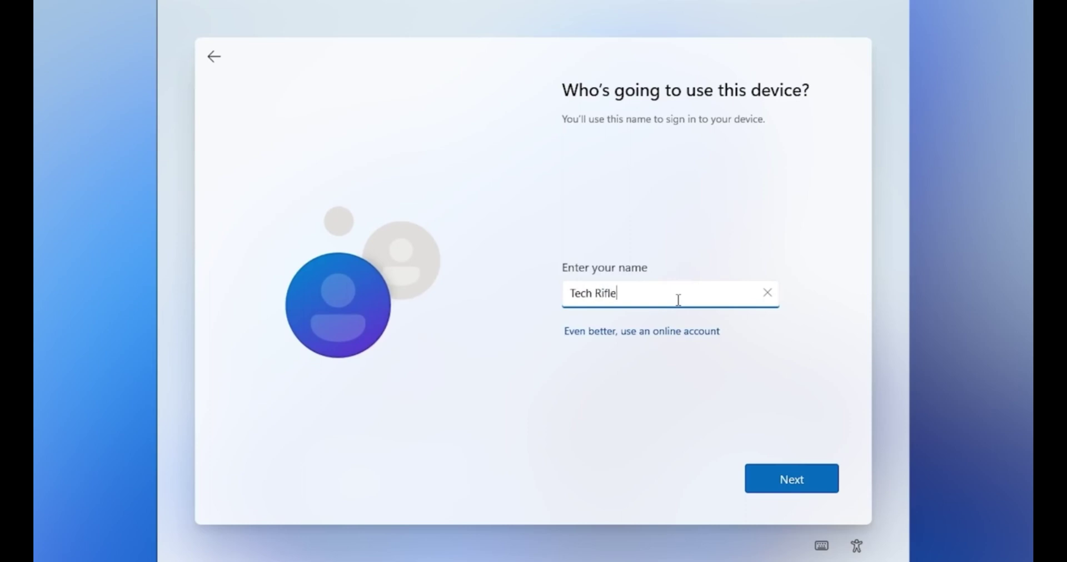
pyautogui.click(773, 473)
pyautogui.click(773, 471)
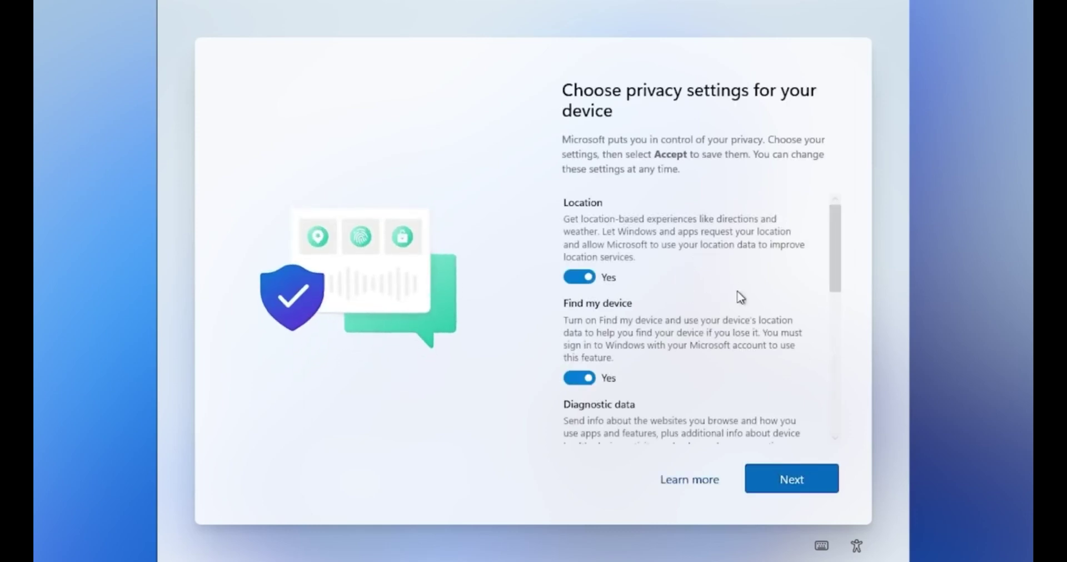
# - Turn off location, Find my device, inking and typing, tailored experiences and advertising ID, and limit diagnostic data to Required only
pyautogui.scroll(-2, 589, 291)
pyautogui.click(579, 290)
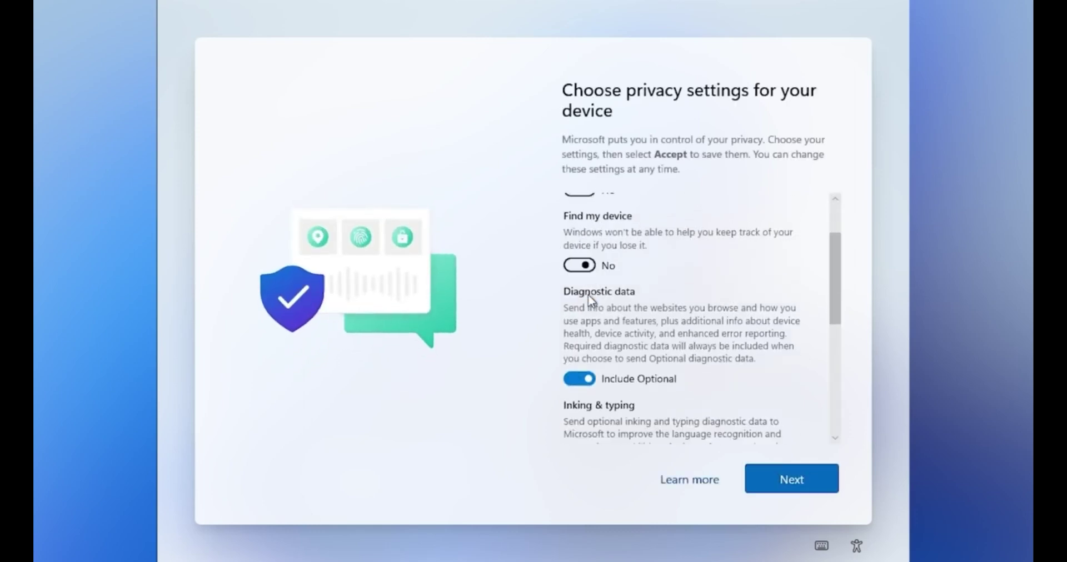
pyautogui.click(579, 376)
pyautogui.scroll(-3, 672, 345)
pyautogui.click(579, 315)
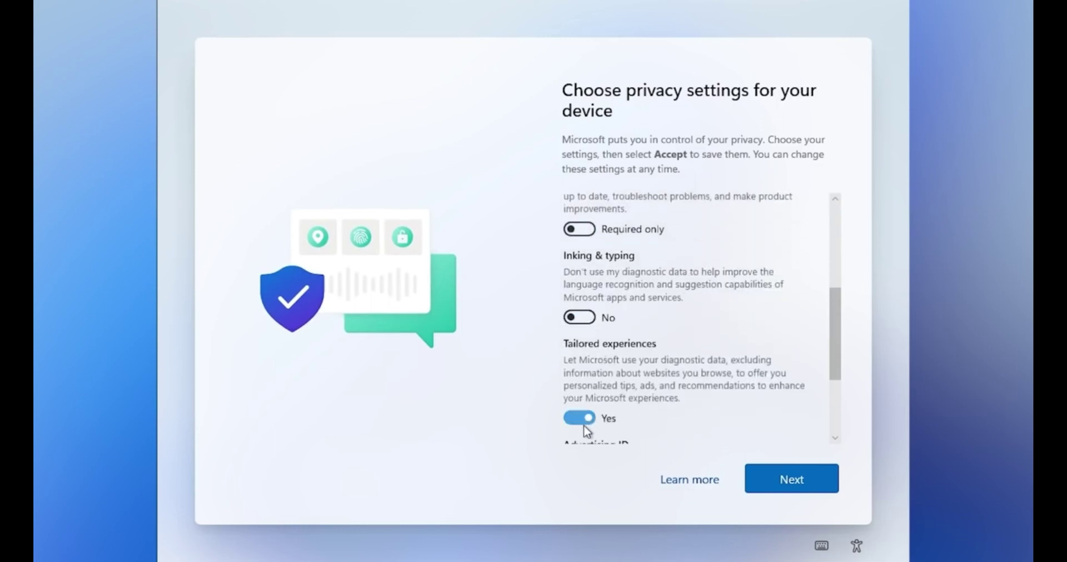
pyautogui.click(579, 417)
pyautogui.scroll(-3, 683, 348)
pyautogui.click(581, 365)
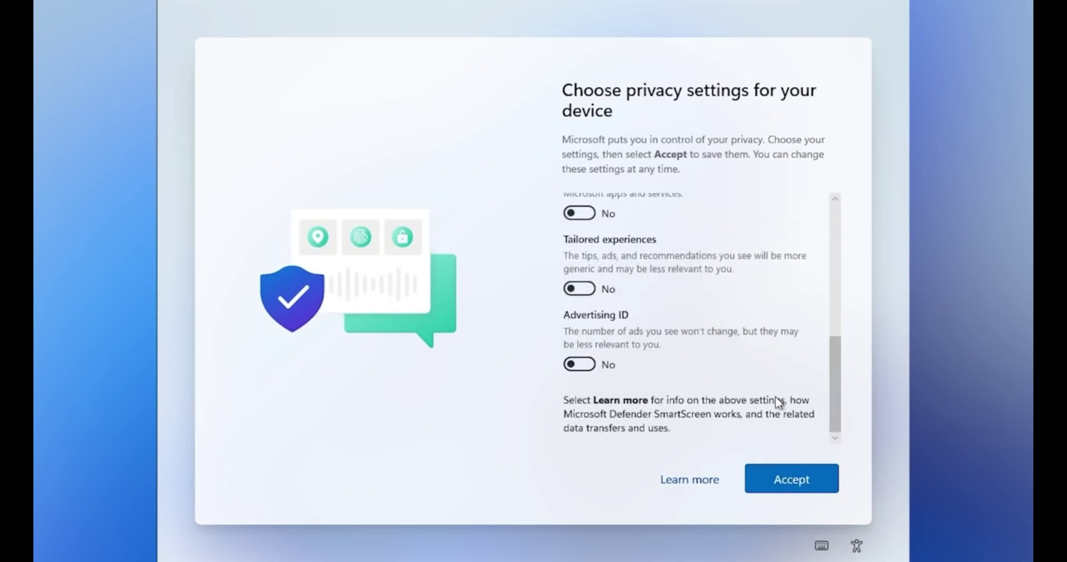
# - Accept the chosen privacy settings to complete the first-time Windows setup
pyautogui.click(793, 476)
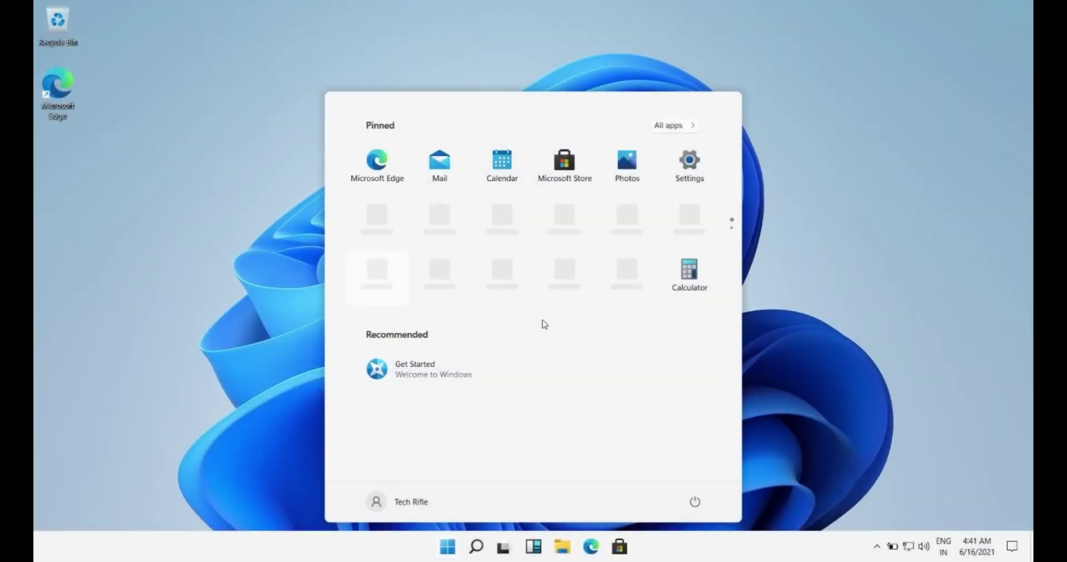
# - Close the Start menu and open the properties of This PC from File Explorer
pyautogui.click(445, 548)
pyautogui.click(555, 549)
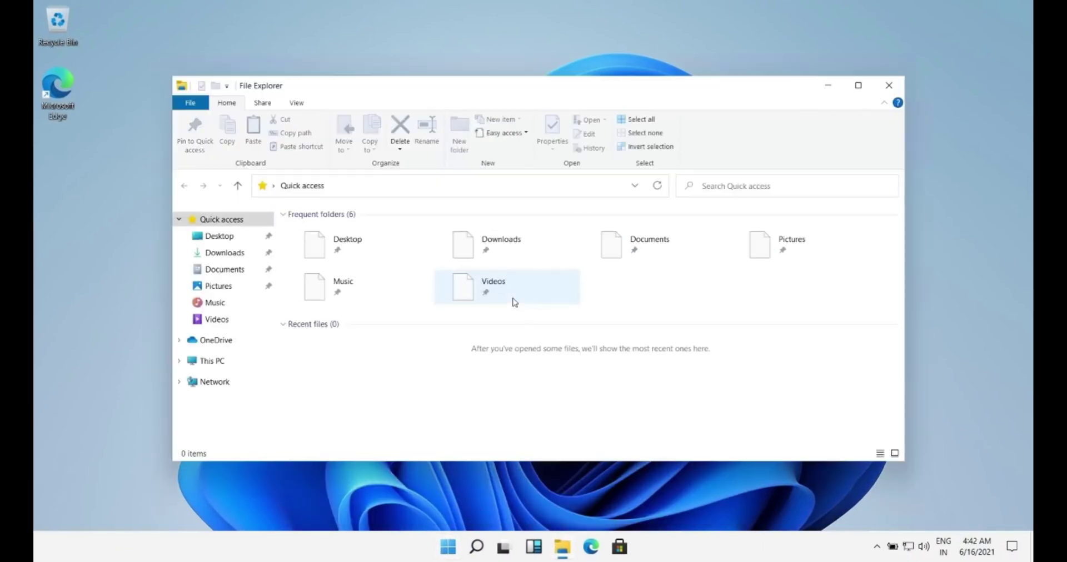
pyautogui.rightClick(226, 358)
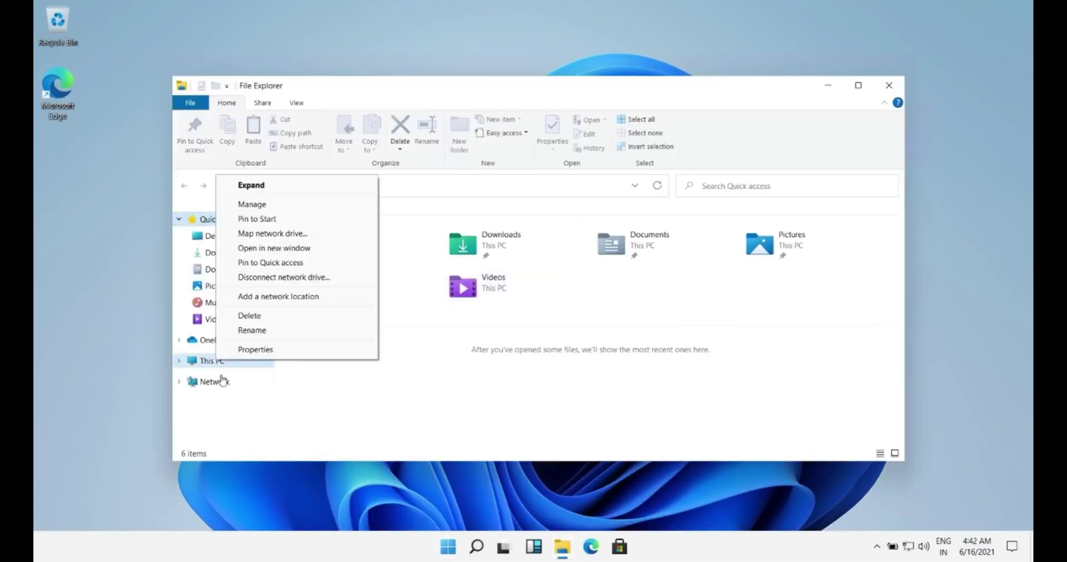
pyautogui.click(267, 353)
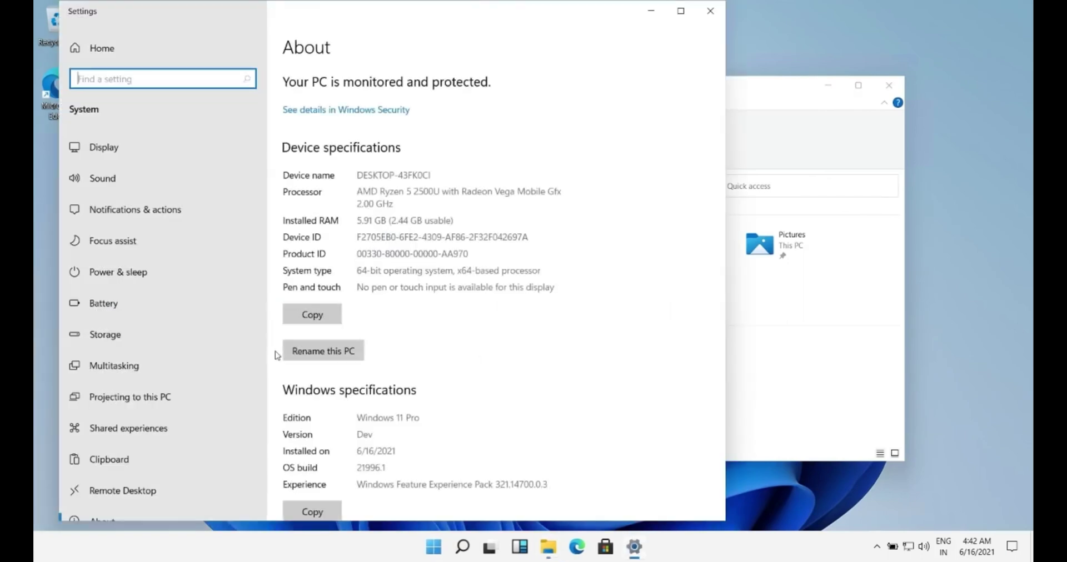
# - Look through the About page's device specifications, Windows specifications and related settings, and maximize the Settings window
pyautogui.scroll(-5, 473, 345)
pyautogui.scroll(-3, 475, 342)
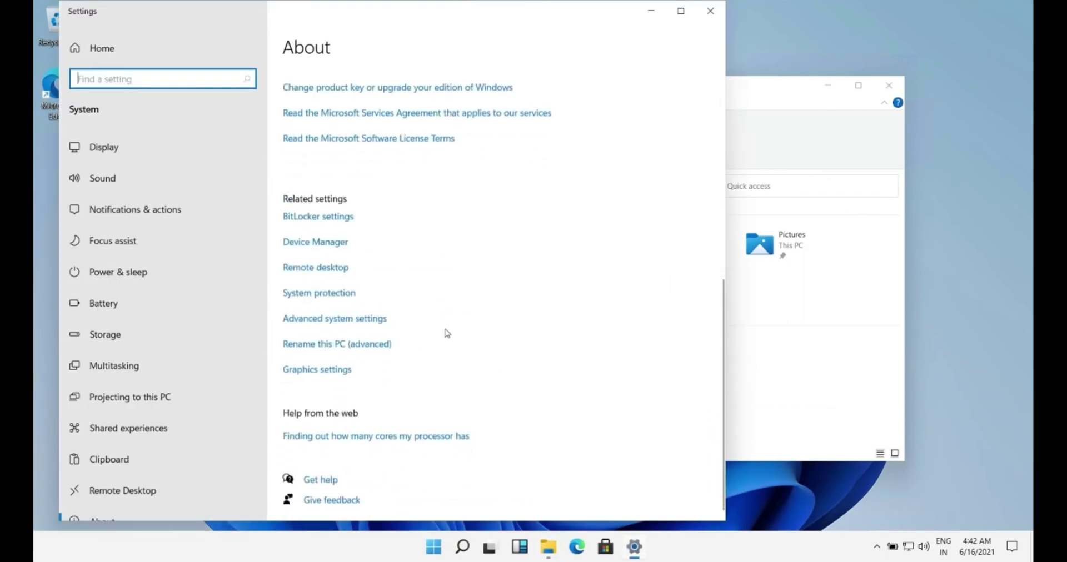
pyautogui.click(681, 11)
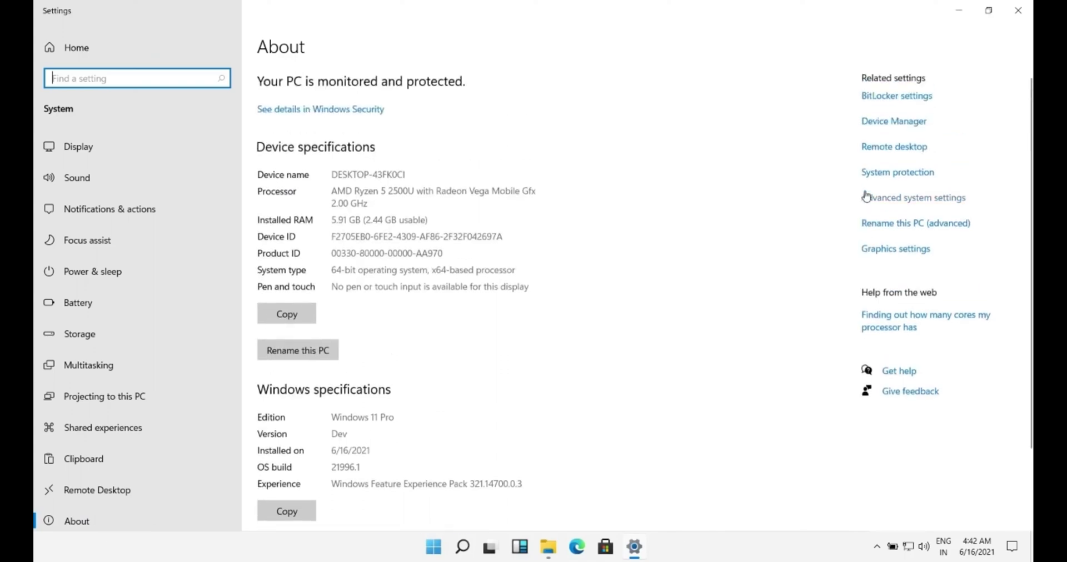